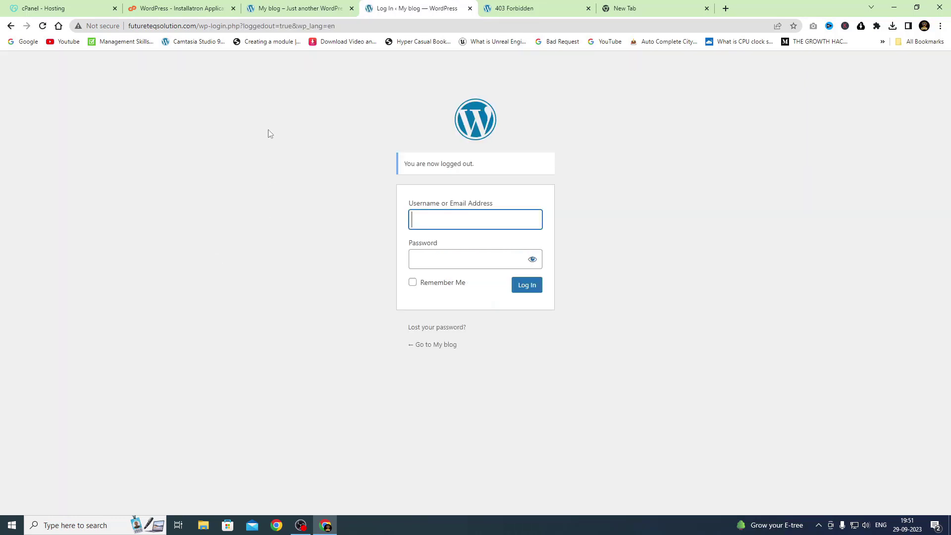
left_click_drag(226, 26, 427, 27)
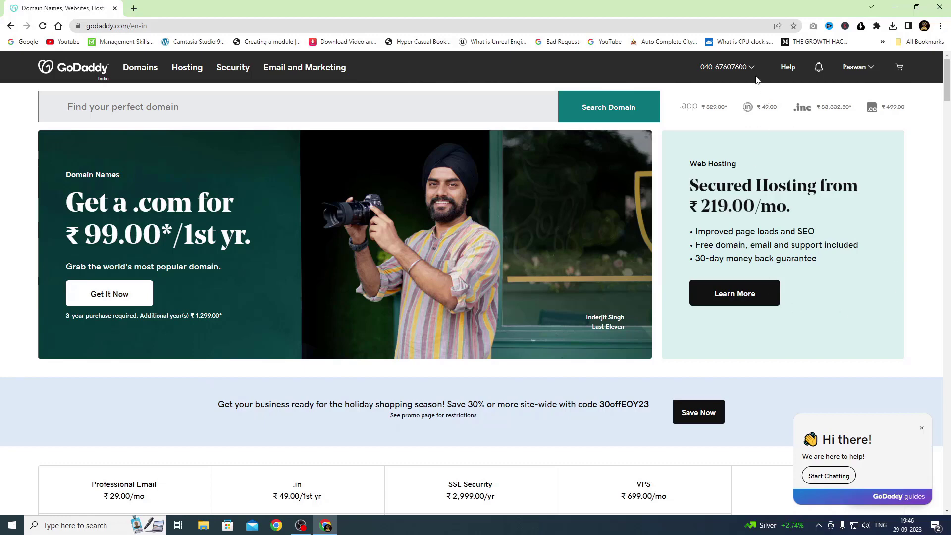
Step: Go to the account's My Products page and expand the Web Hosting and Email & Office sections
left_click(863, 67)
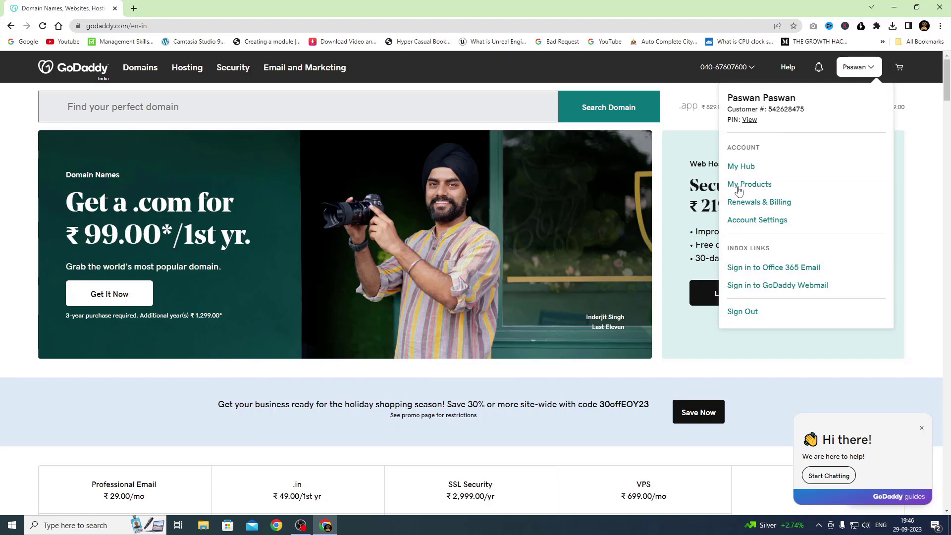
left_click(758, 186)
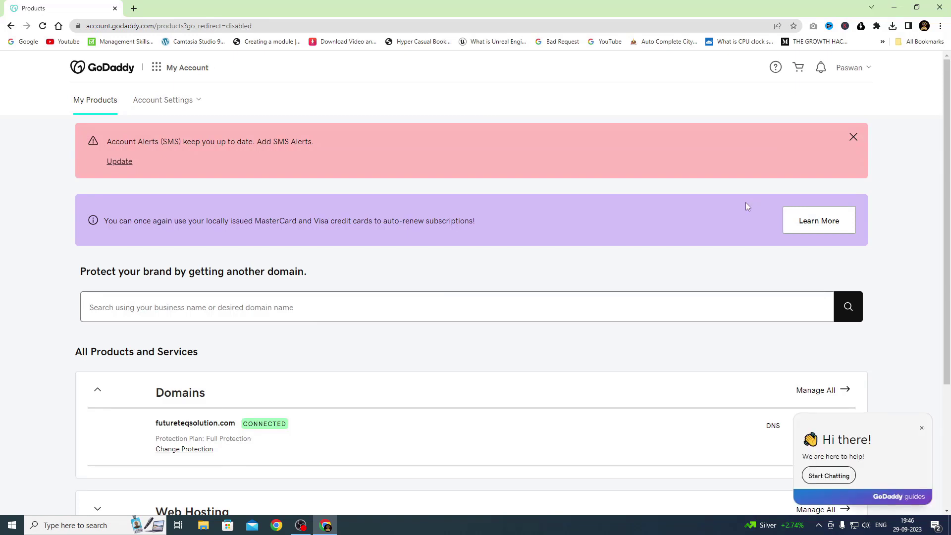
scroll(747, 207, "down", 4)
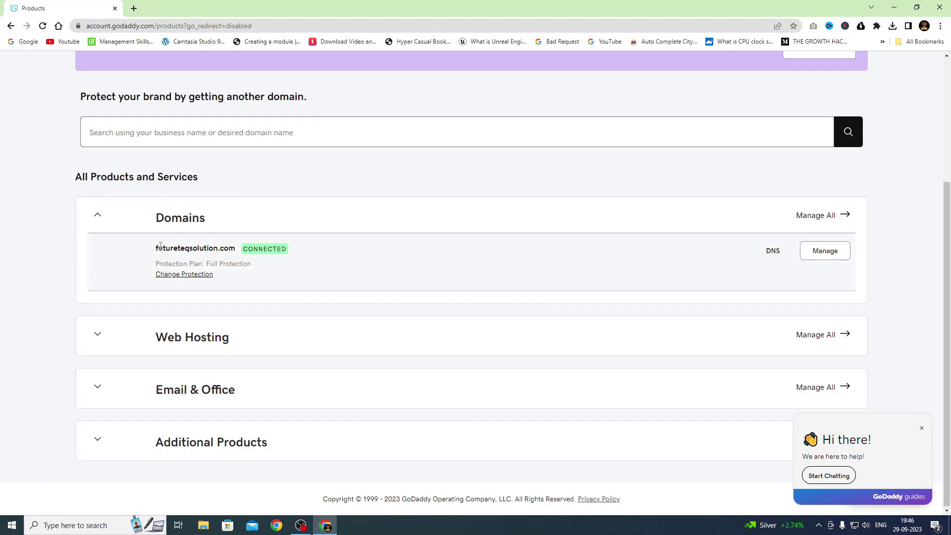
left_click(108, 341)
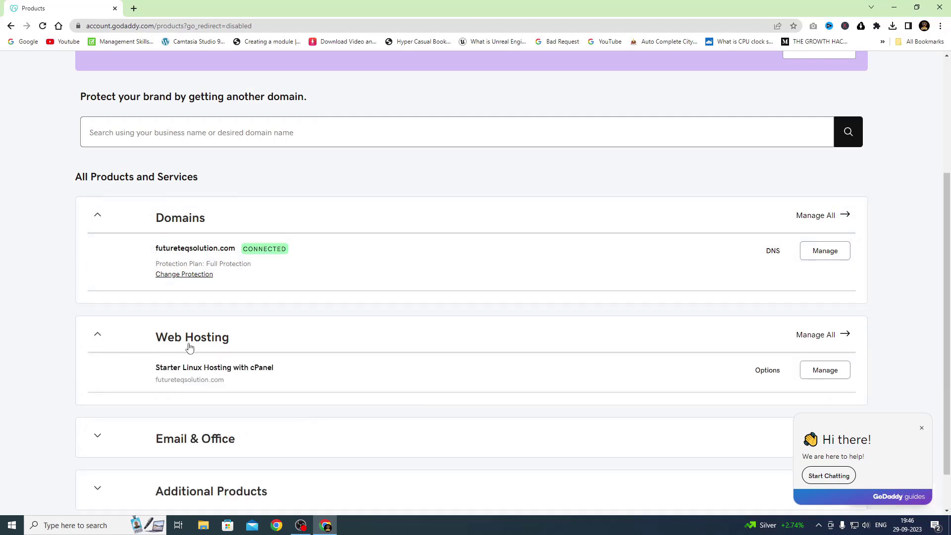
scroll(199, 357, "down", 2)
left_click(102, 389)
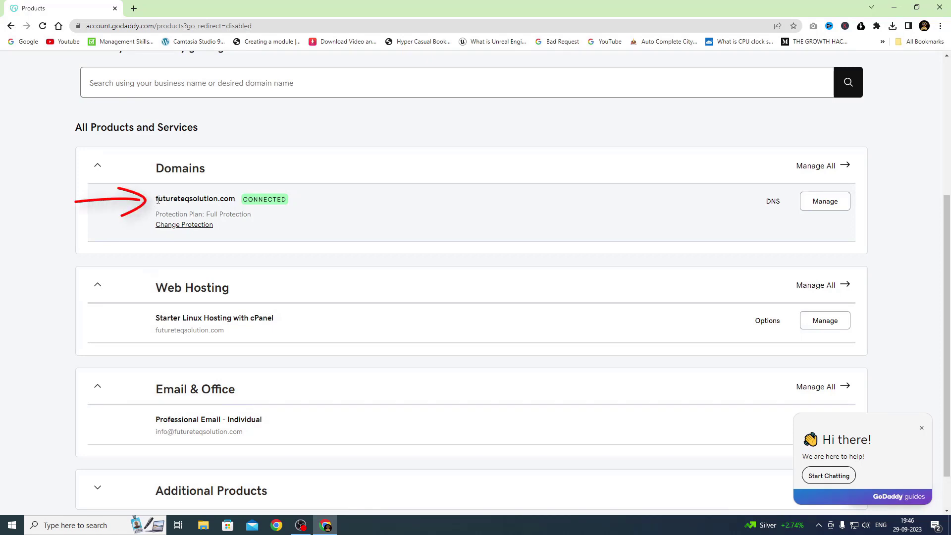
Step: Copy the domain name futureteqsolution.com from the Domains section and load it in a new browser tab to check the site
left_click_drag(158, 199, 234, 200)
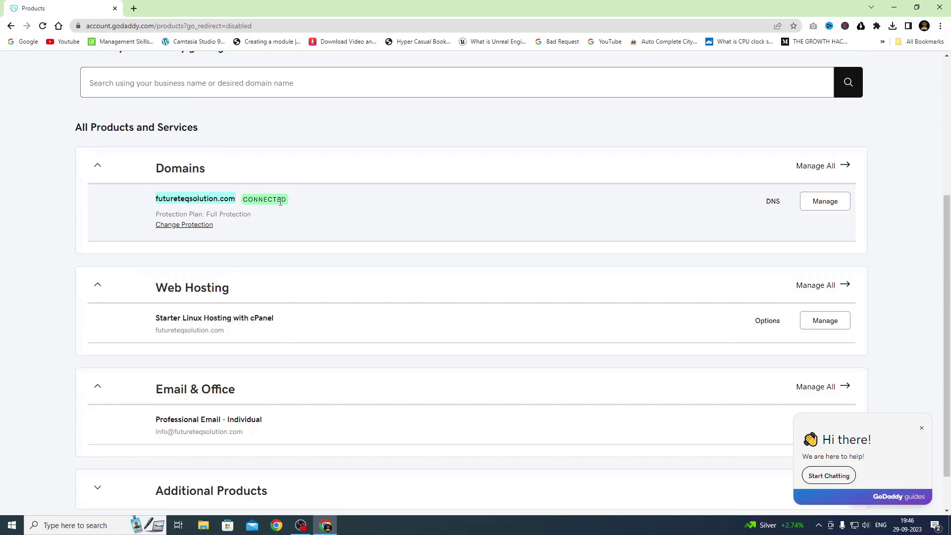
right_click(208, 199)
left_click(228, 204)
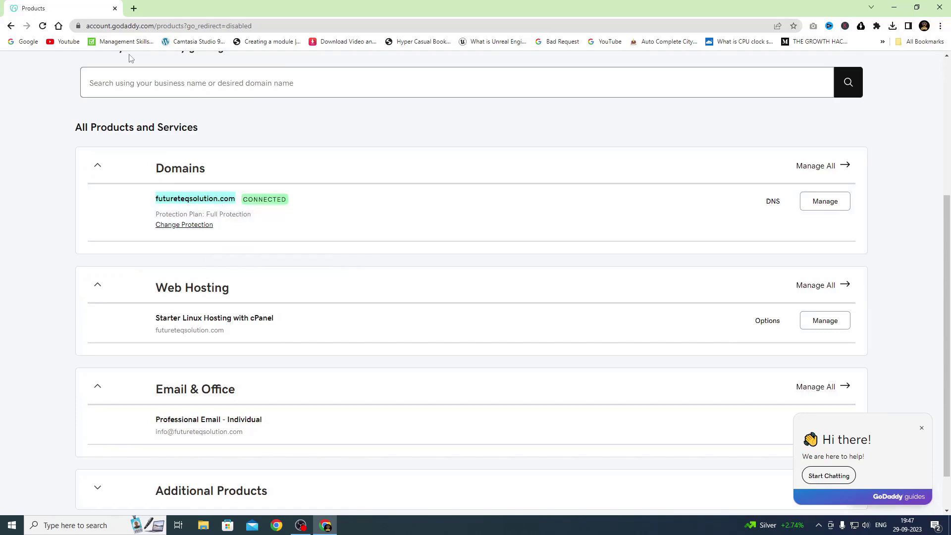
left_click(133, 8)
left_click(137, 25)
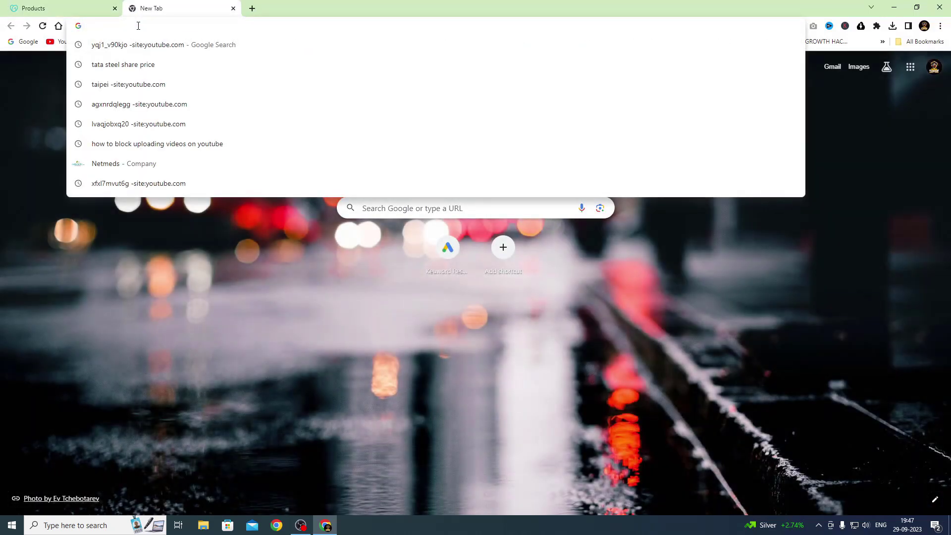
key("ctrl+v")
key("Return")
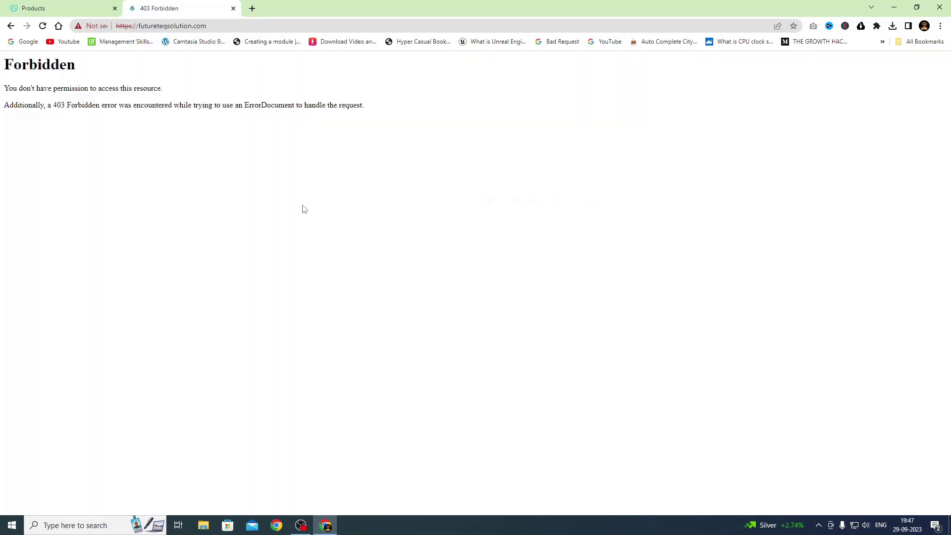
left_click_drag(8, 65, 89, 72)
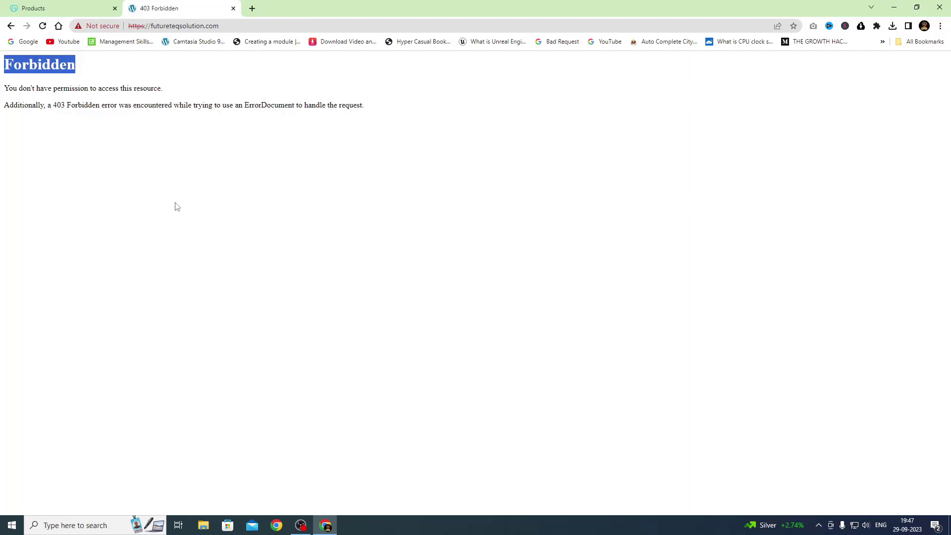
Step: Return to the product list, manage the Starter Linux Hosting with cPanel plan, and launch its cPanel Admin
left_click(44, 5)
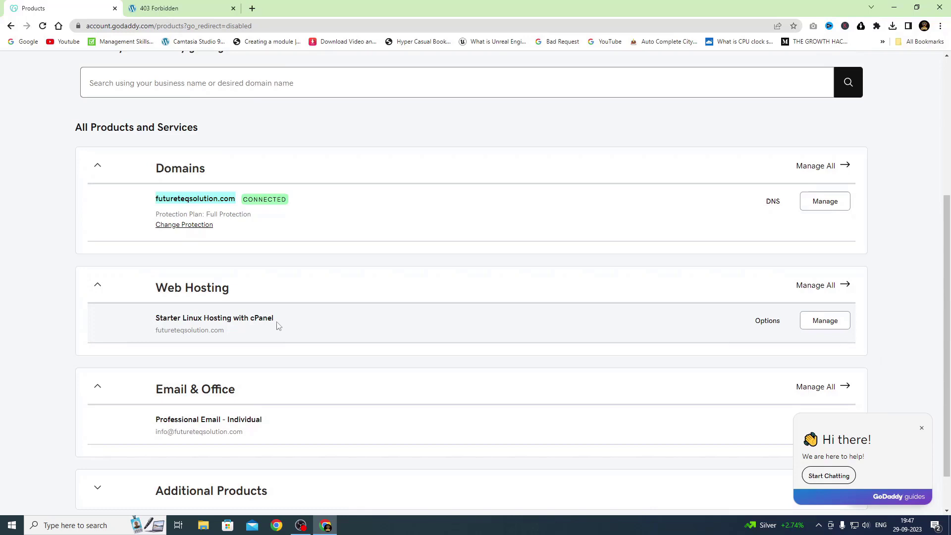
left_click(830, 324)
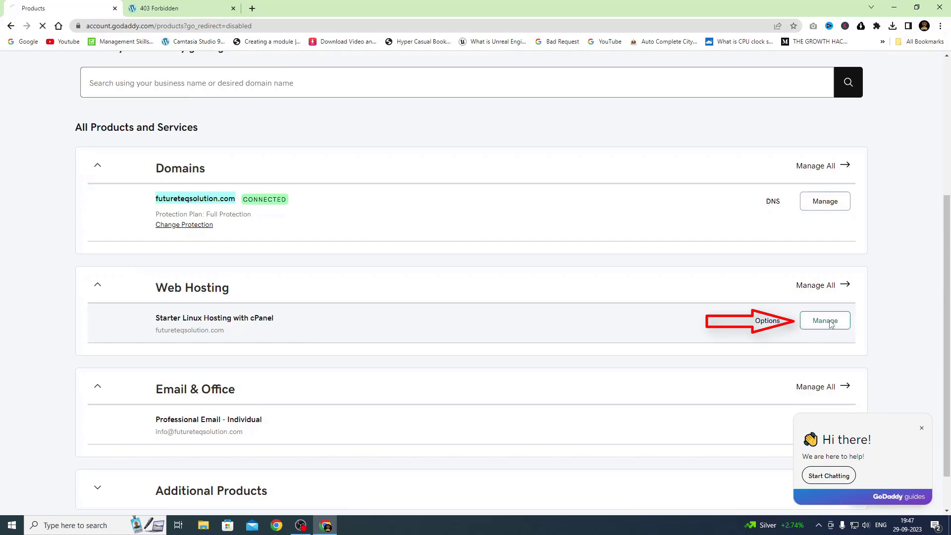
scroll(441, 297, "down", 4)
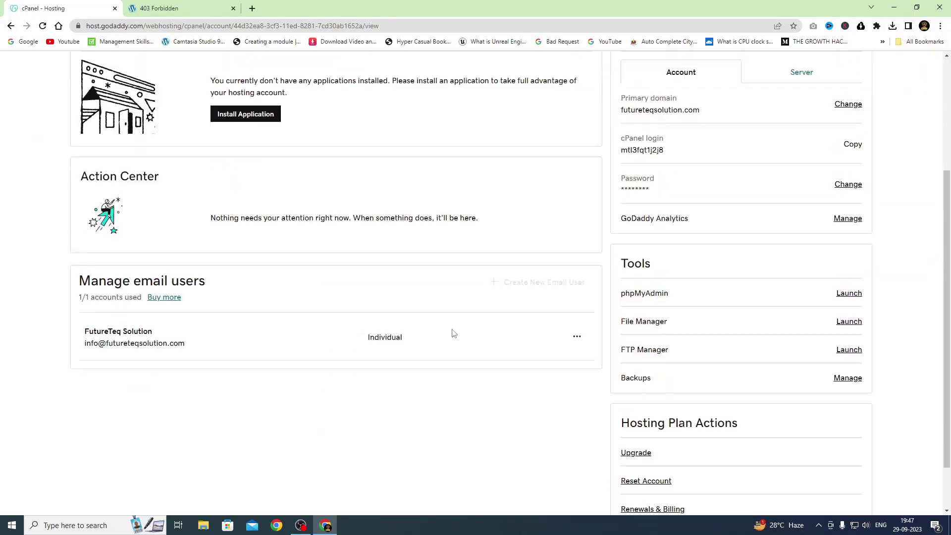
scroll(450, 333, "up", 4)
scroll(693, 297, "down", 2)
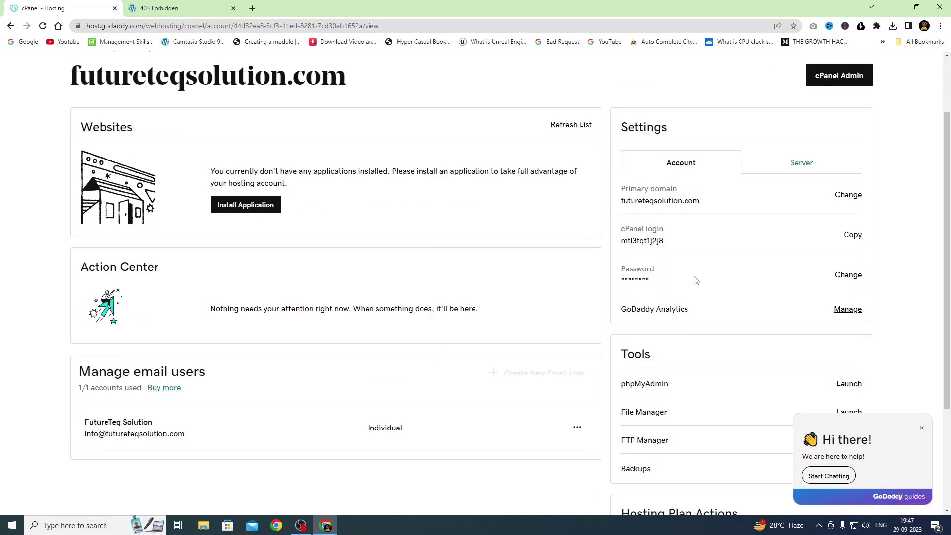
scroll(718, 323, "up", 2)
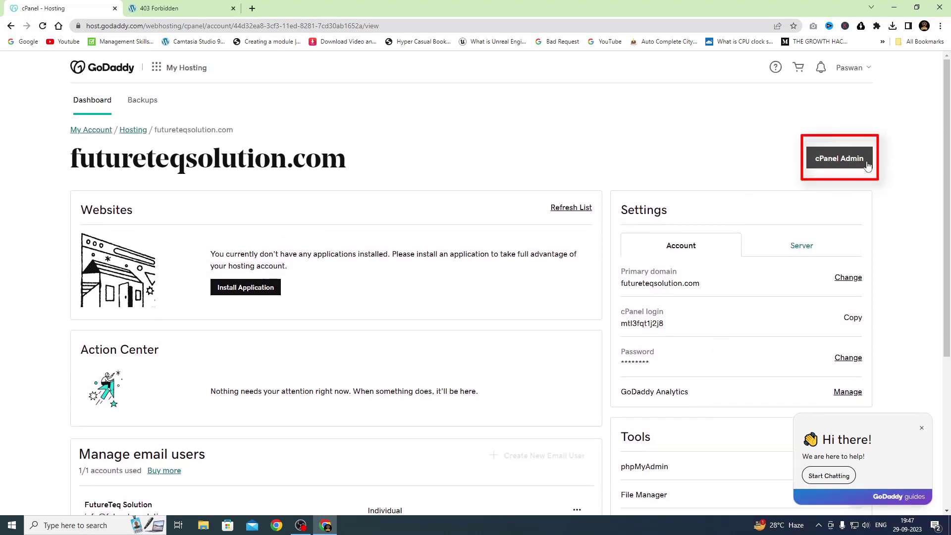
left_click(852, 164)
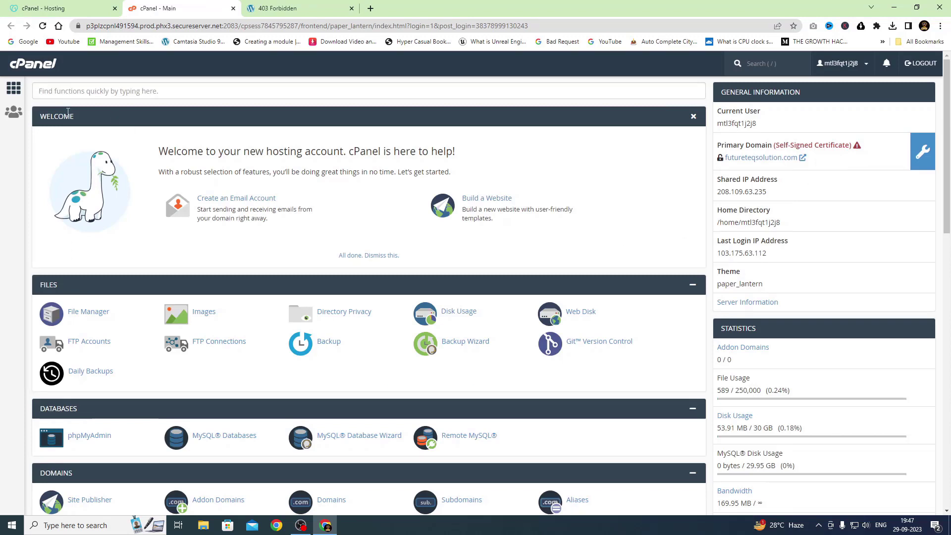
Step: Find the Software section in cPanel and open the Installatron Applications Installer
scroll(47, 282, "down", 3)
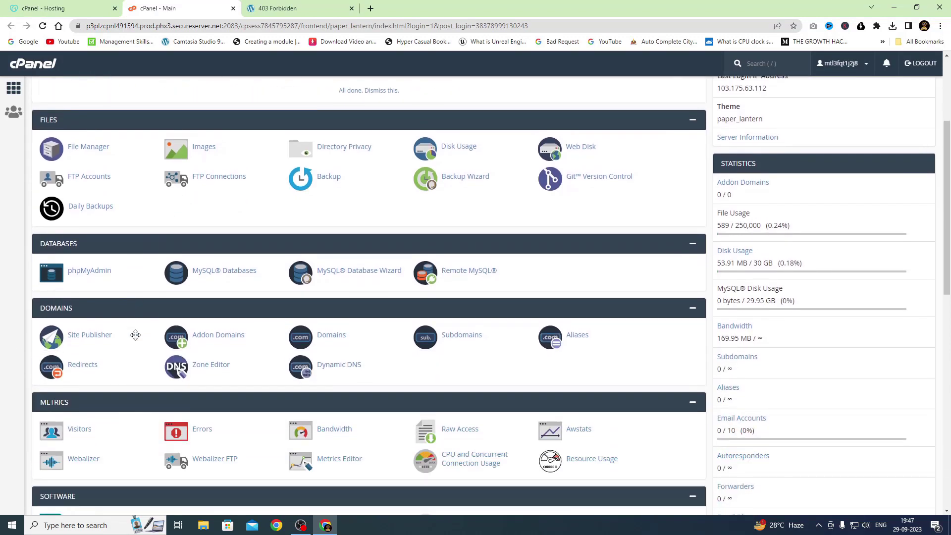
scroll(109, 319, "down", 2)
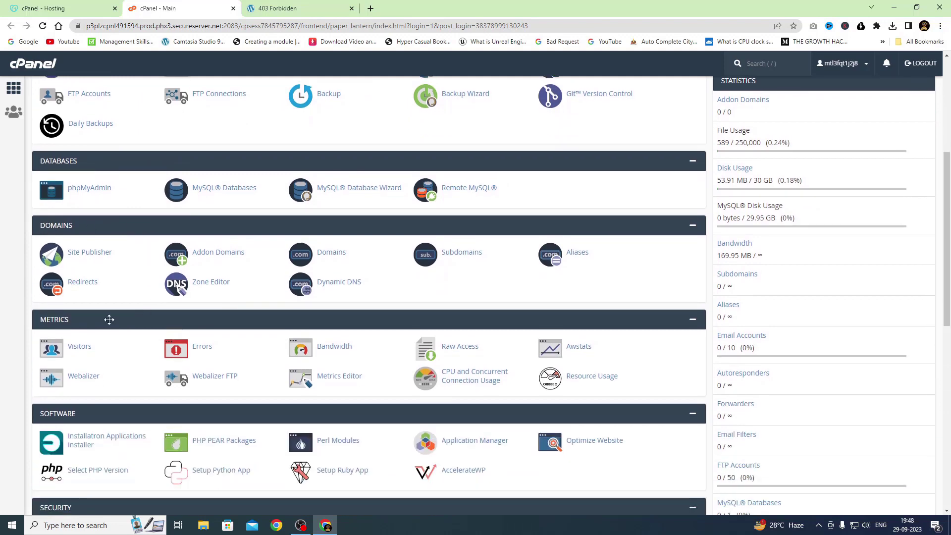
scroll(151, 325, "down", 2)
scroll(105, 342, "down", 2)
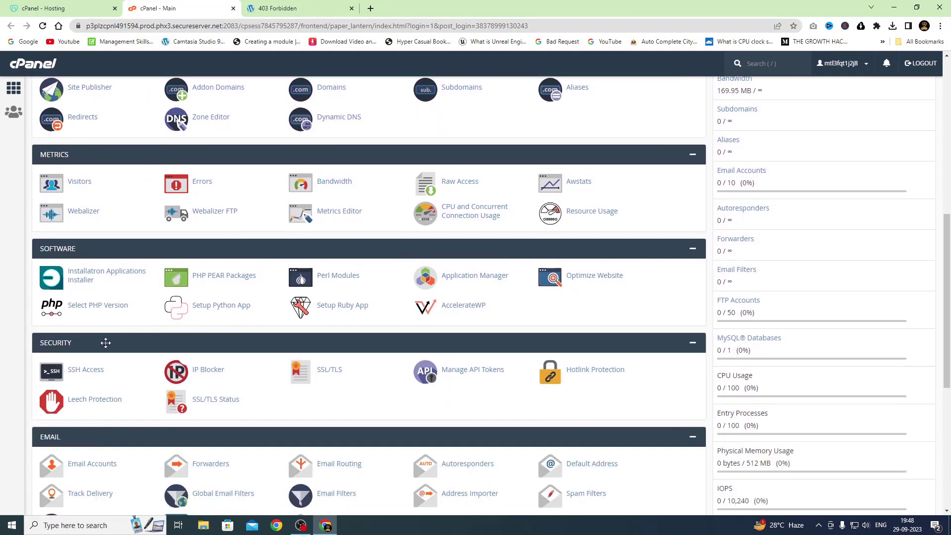
scroll(178, 341, "down", 2)
scroll(164, 359, "down", 2)
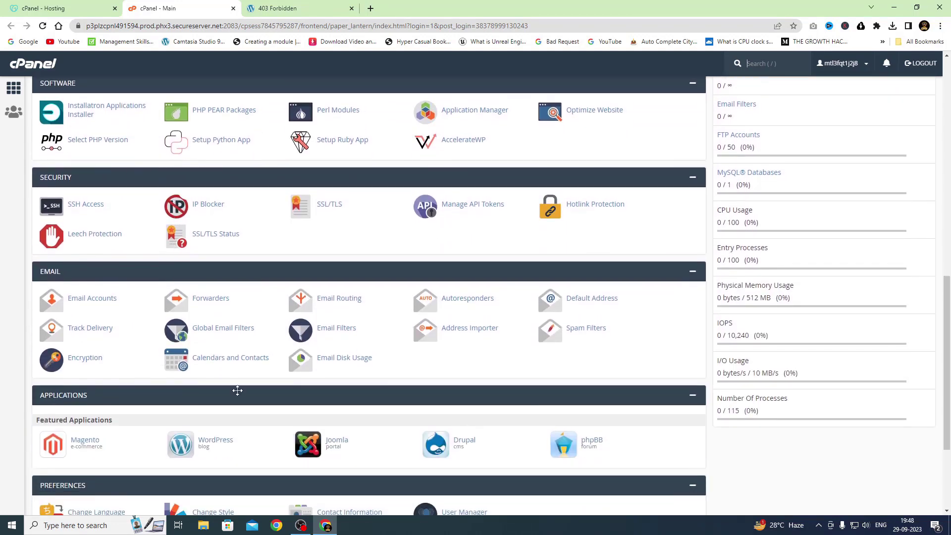
scroll(237, 391, "down", 2)
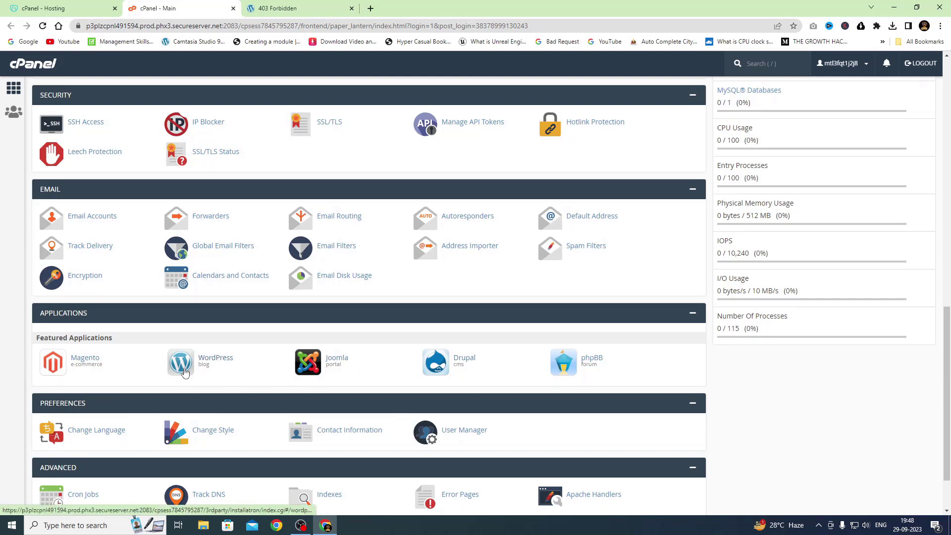
scroll(129, 337, "up", 5)
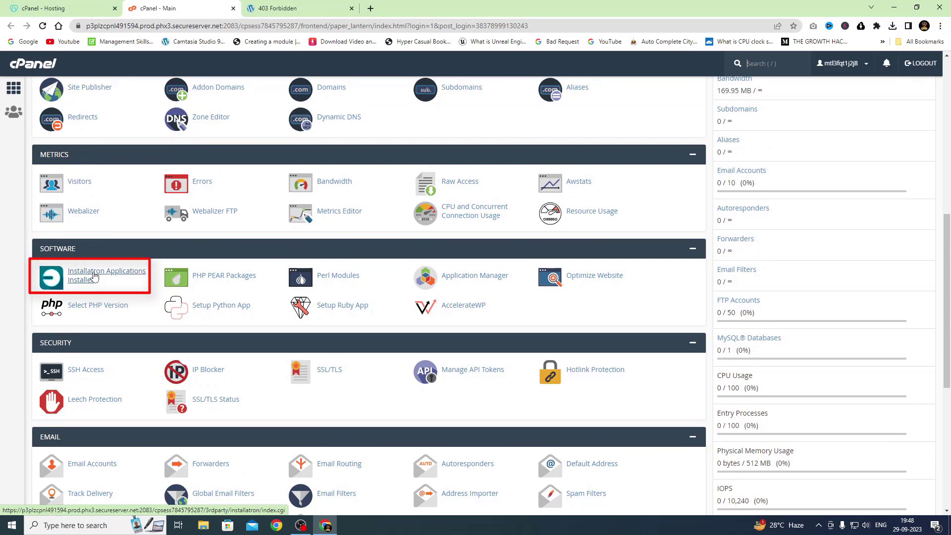
left_click(82, 276)
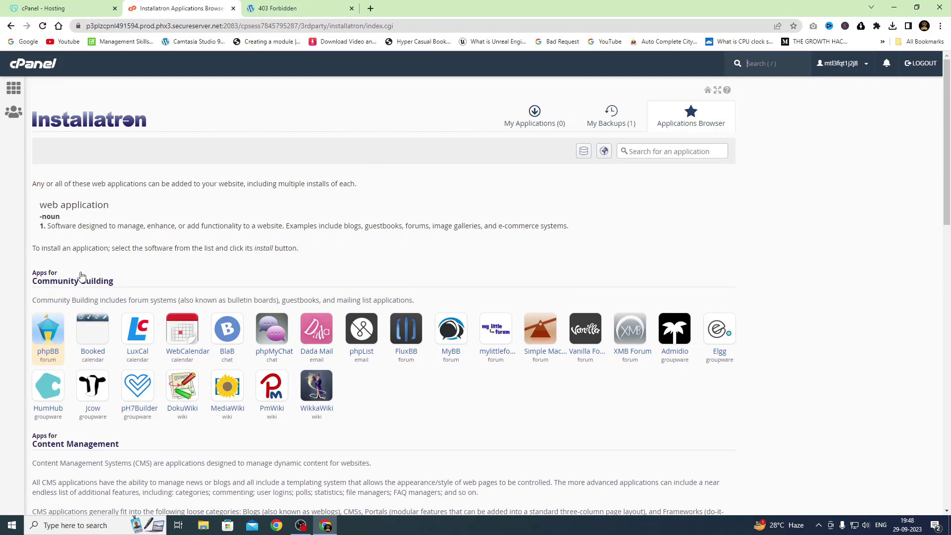
Step: Choose WordPress among the Content Management apps and start its installation form
scroll(82, 276, "down", 3)
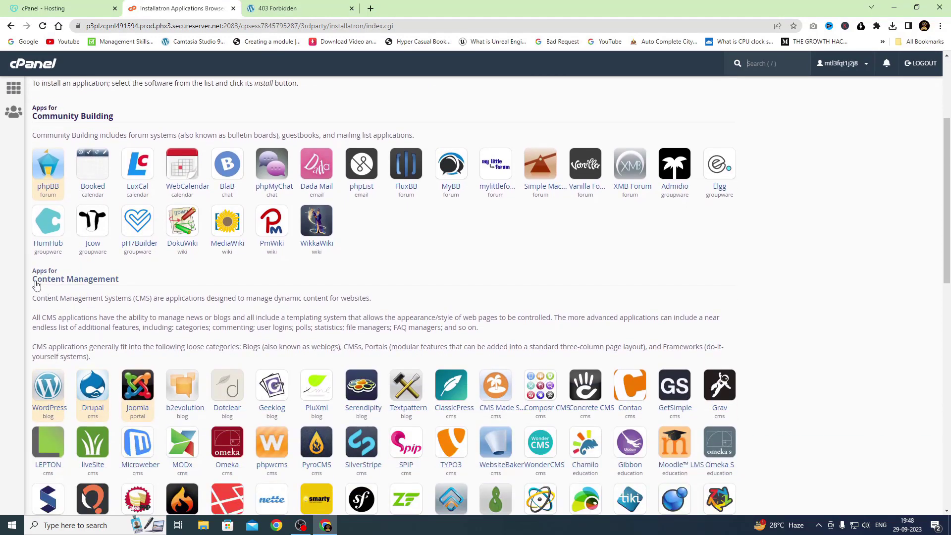
scroll(119, 288, "down", 2)
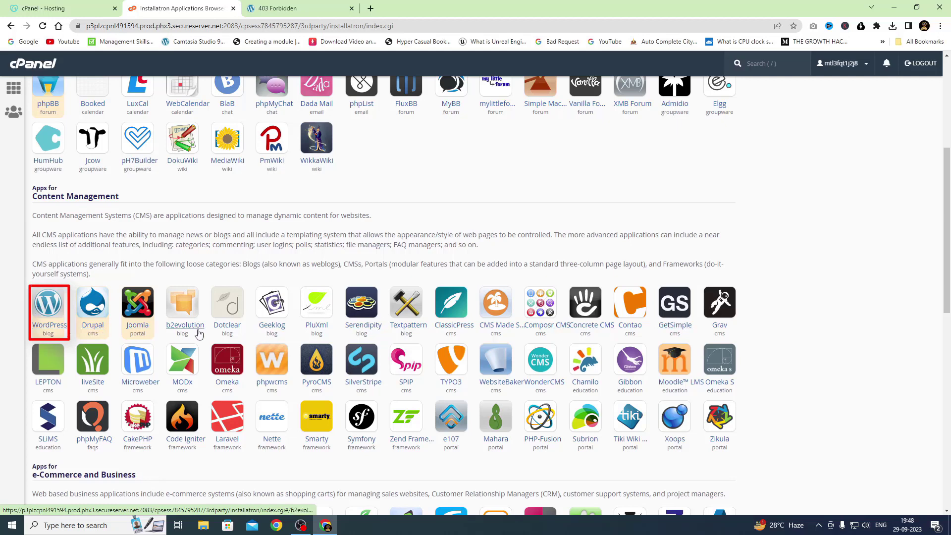
left_click(48, 304)
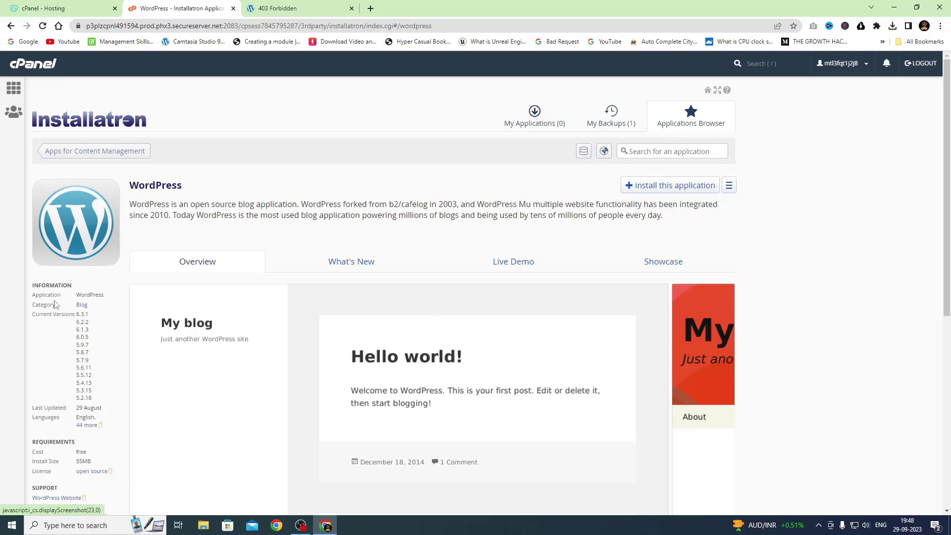
scroll(83, 460, "down", 3)
scroll(82, 462, "up", 3)
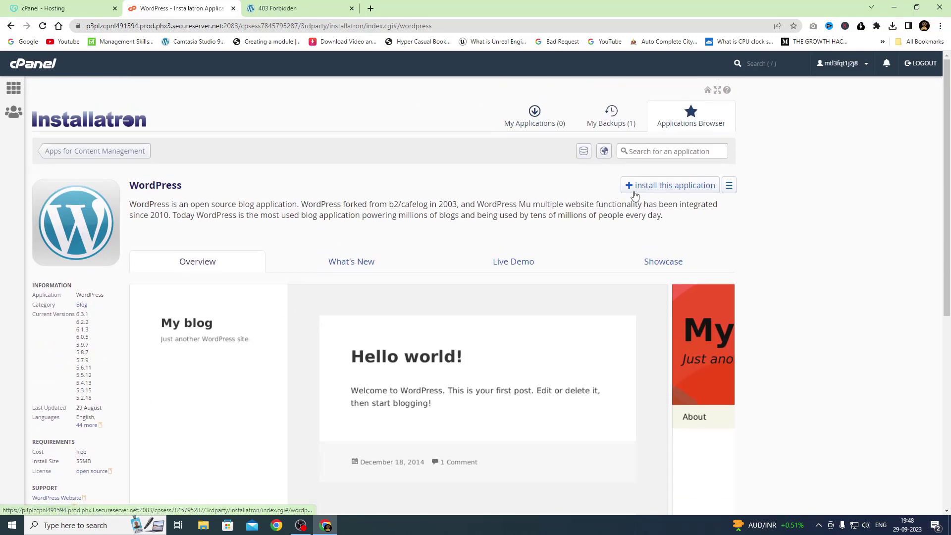
left_click(672, 190)
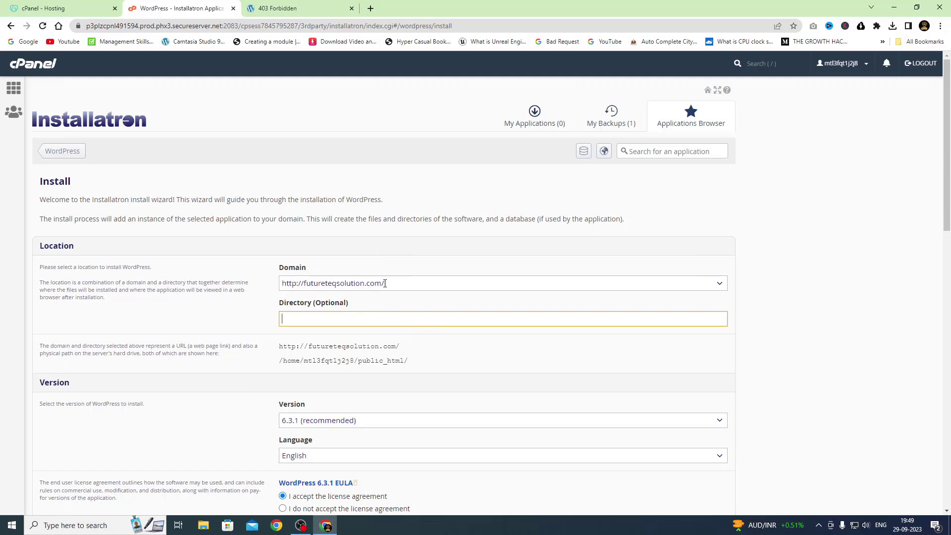
left_click(385, 283)
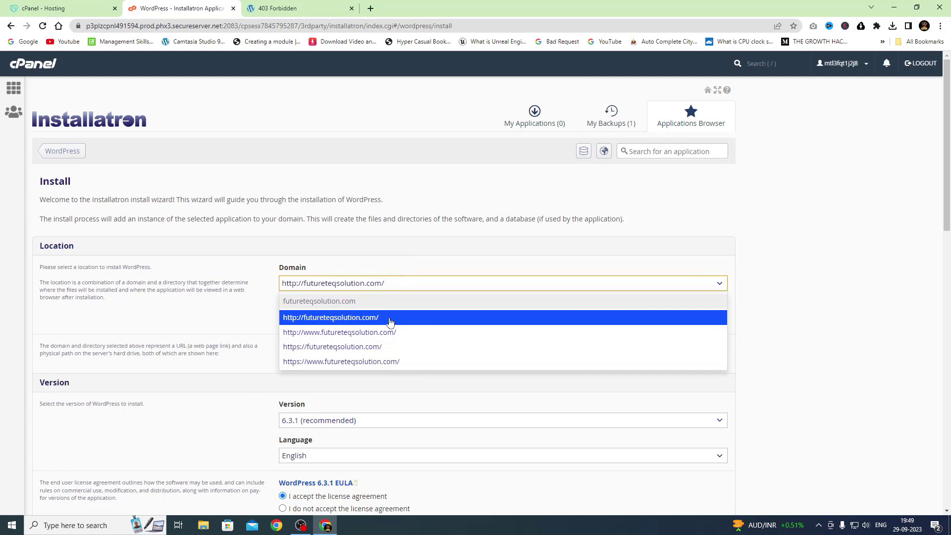
left_click(240, 316)
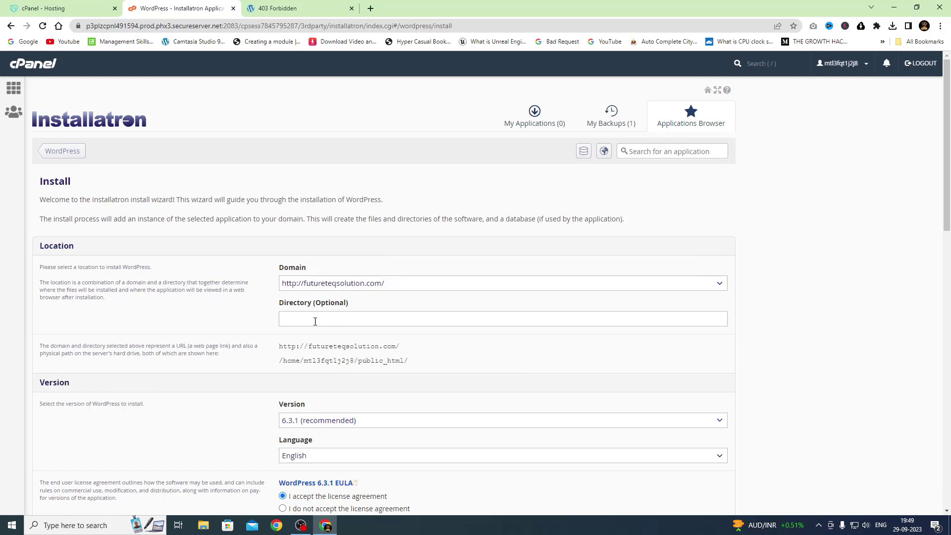
scroll(310, 291, "down", 2)
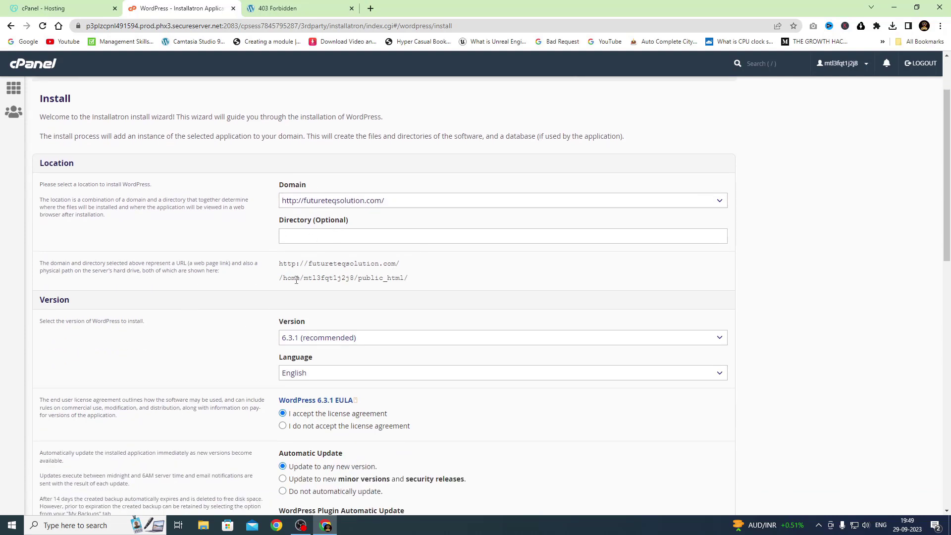
left_click_drag(290, 280, 410, 281)
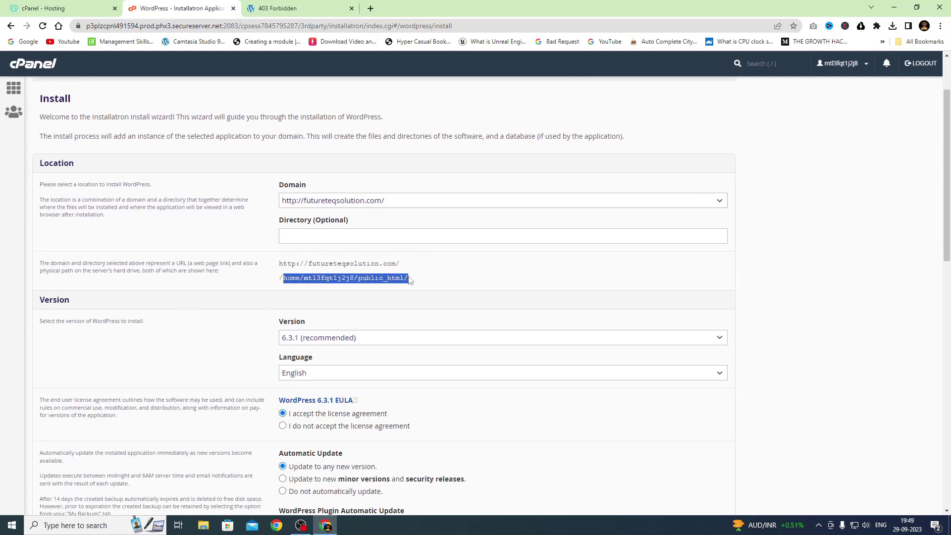
left_click(410, 281)
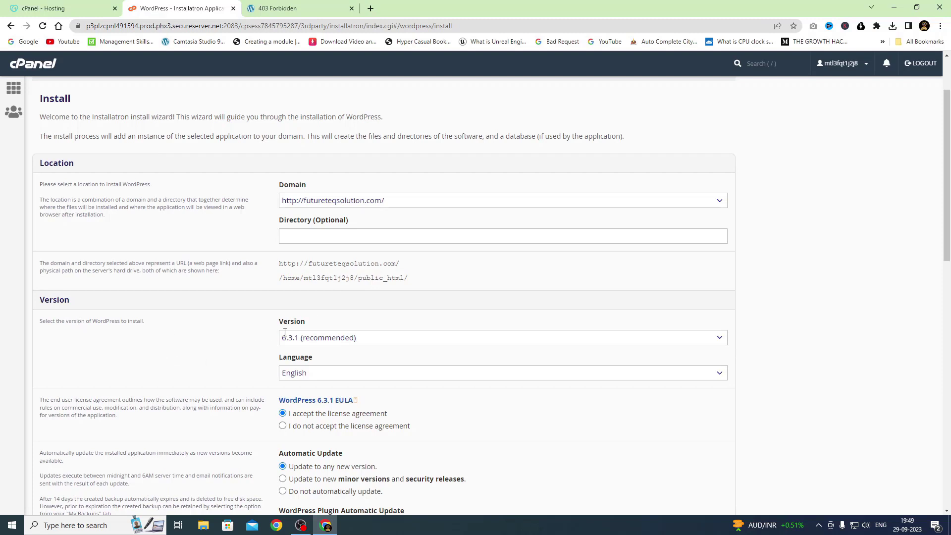
Step: Review the available WordPress versions and languages in the Version section, keeping 6.3.1 (recommended) and English
left_click(345, 338)
scroll(333, 436, "down", 3)
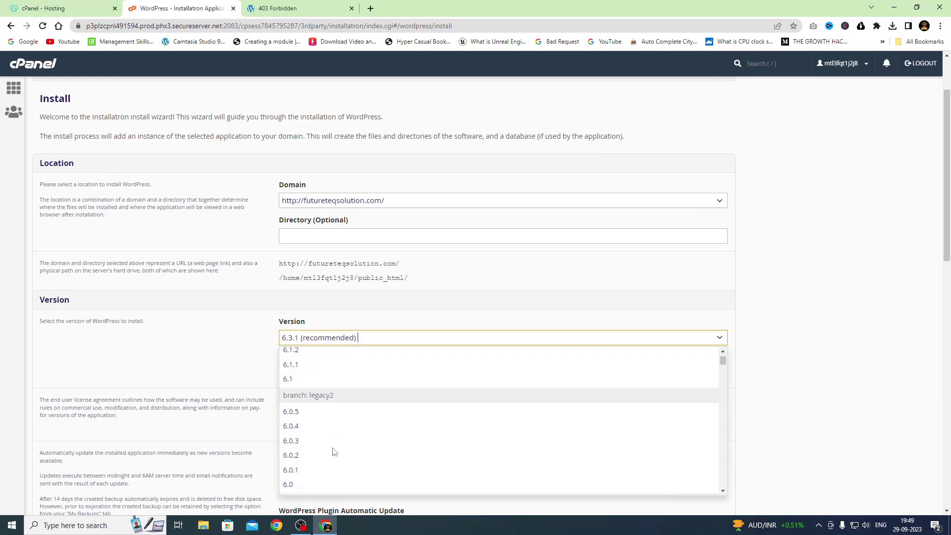
scroll(324, 440, "down", 1)
scroll(340, 448, "up", 5)
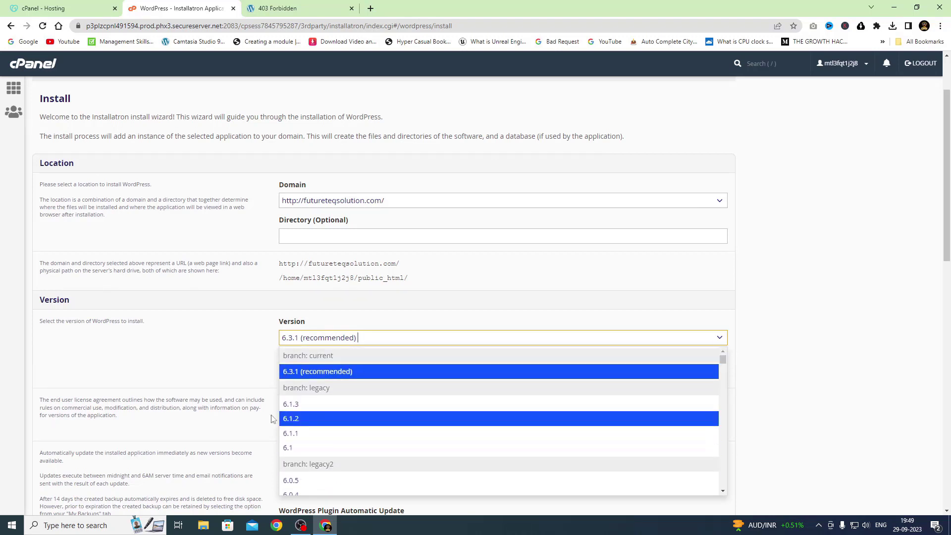
left_click(216, 355)
scroll(177, 354, "down", 2)
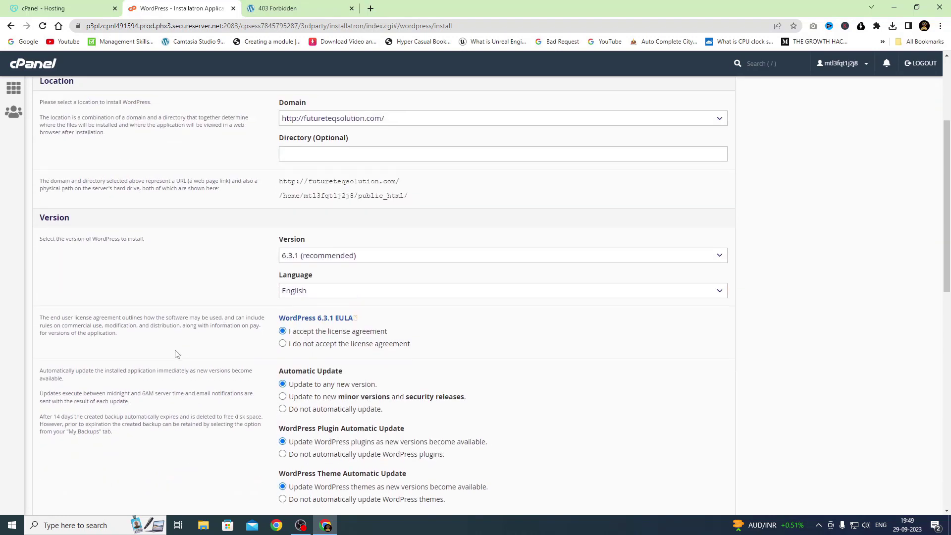
left_click(320, 292)
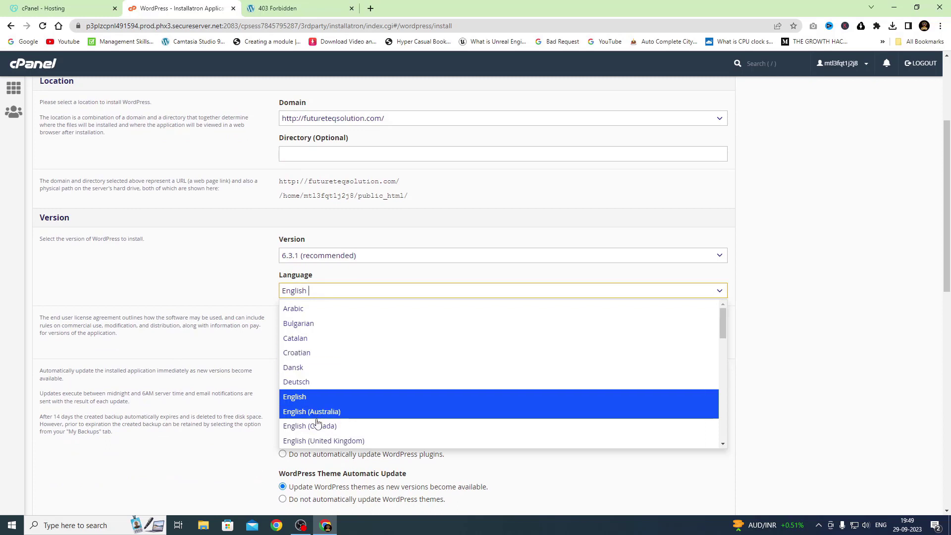
scroll(340, 398, "down", 3)
scroll(341, 399, "up", 3)
left_click(212, 286)
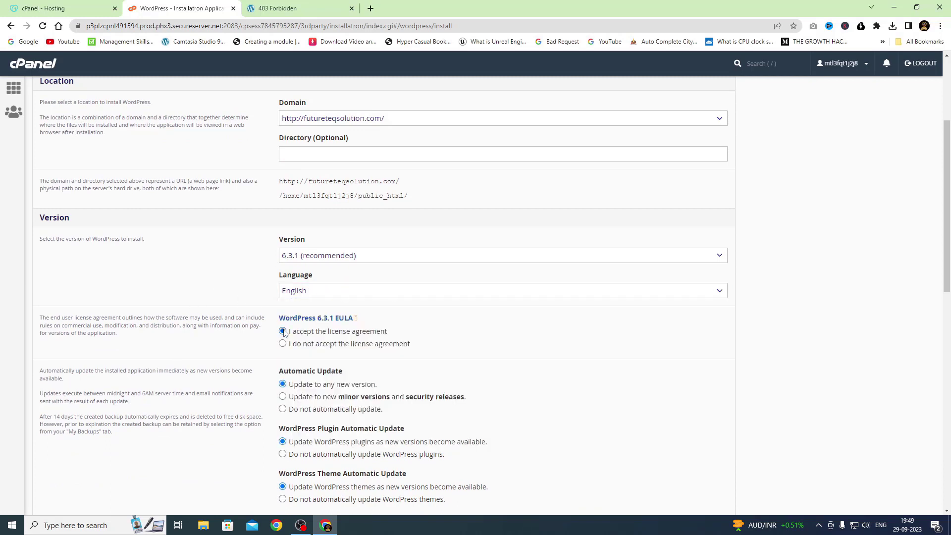
Step: Set the administrator username to kolnew and enter a new administrator password in the Settings section
scroll(276, 382, "down", 2)
scroll(276, 384, "down", 5)
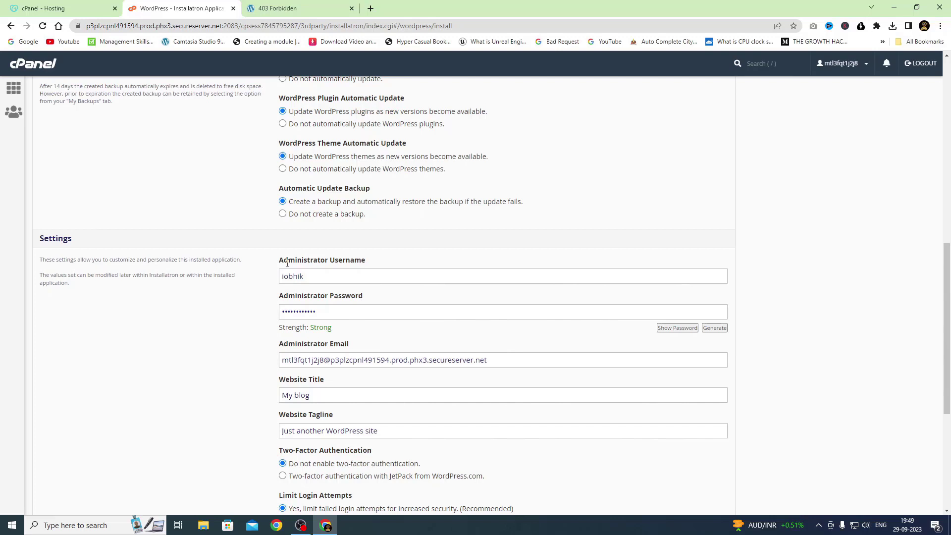
left_click(309, 279)
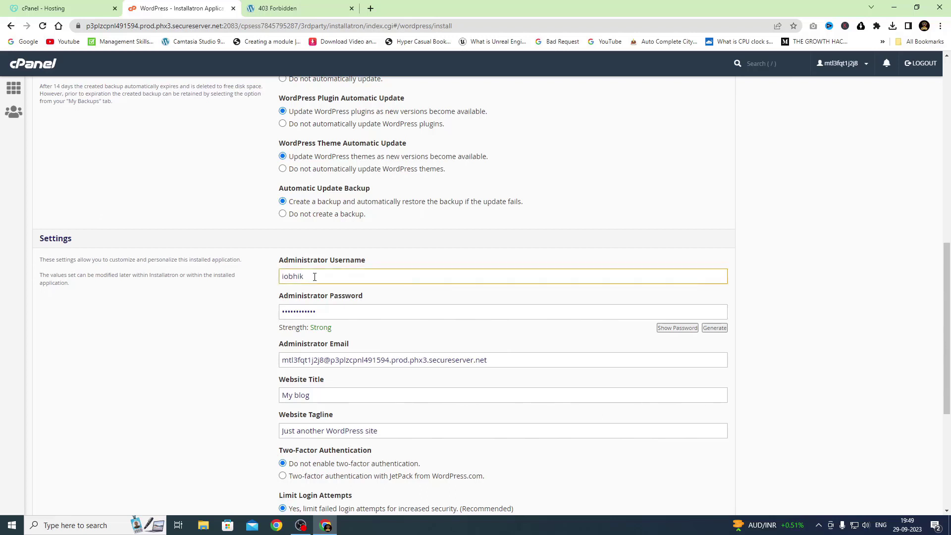
left_click_drag(279, 258, 367, 265)
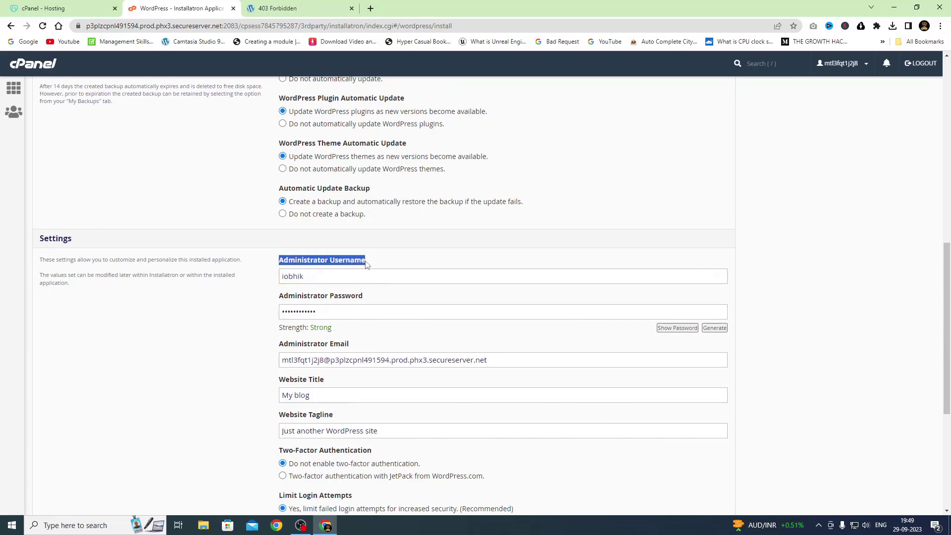
left_click(327, 276)
key("ctrl+a")
key("BackSpace")
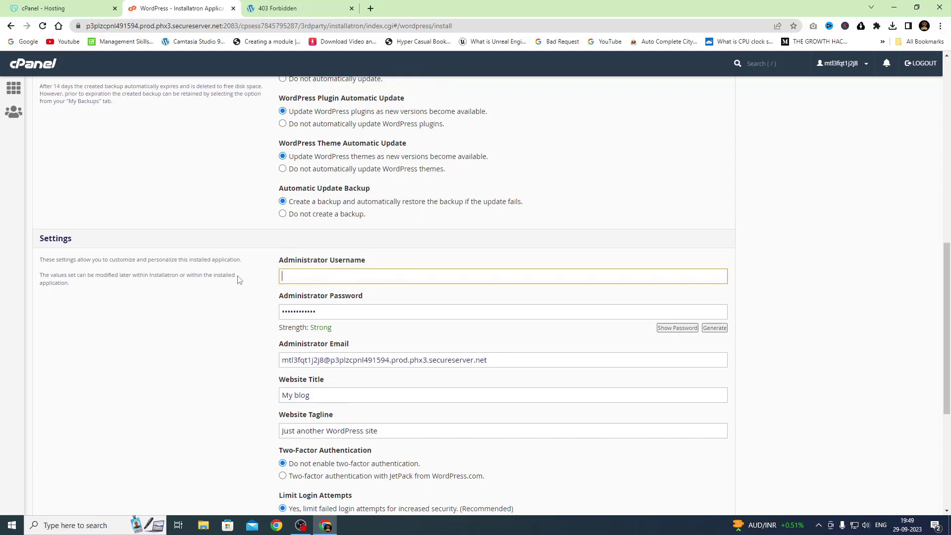
type("kolnew")
double_click(327, 311)
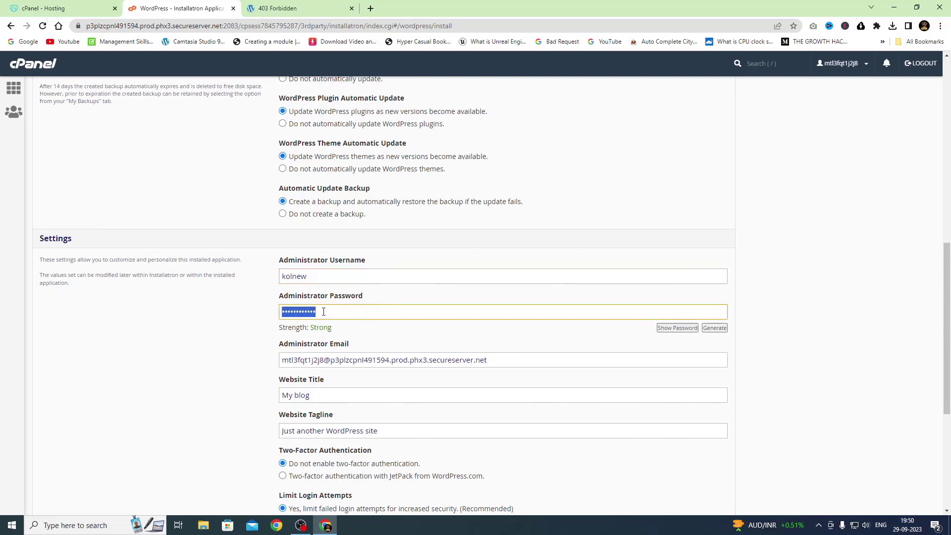
key("BackSpace")
type("••••••")
Step: Review the administrator email, website title, website tagline and login credentials in the Settings section
left_click_drag(488, 367, 201, 371)
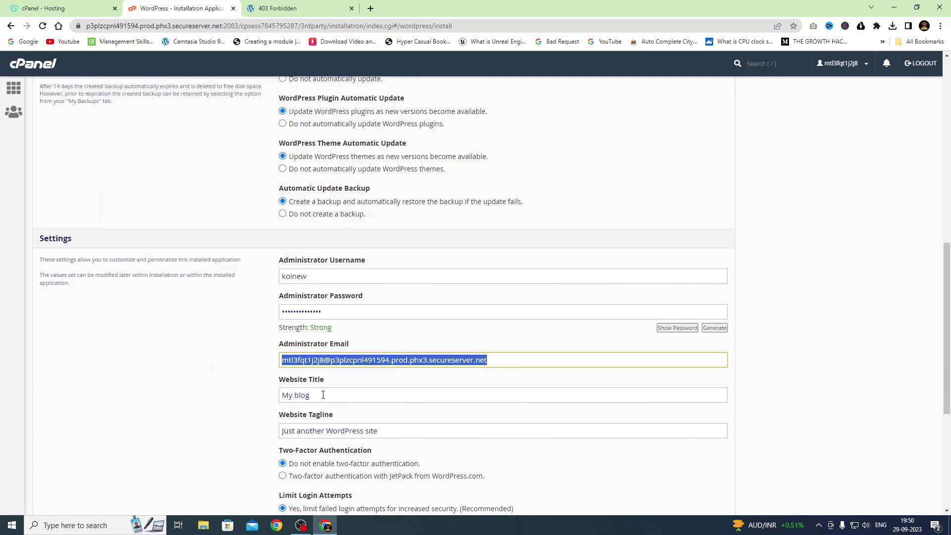
left_click_drag(320, 396, 264, 398)
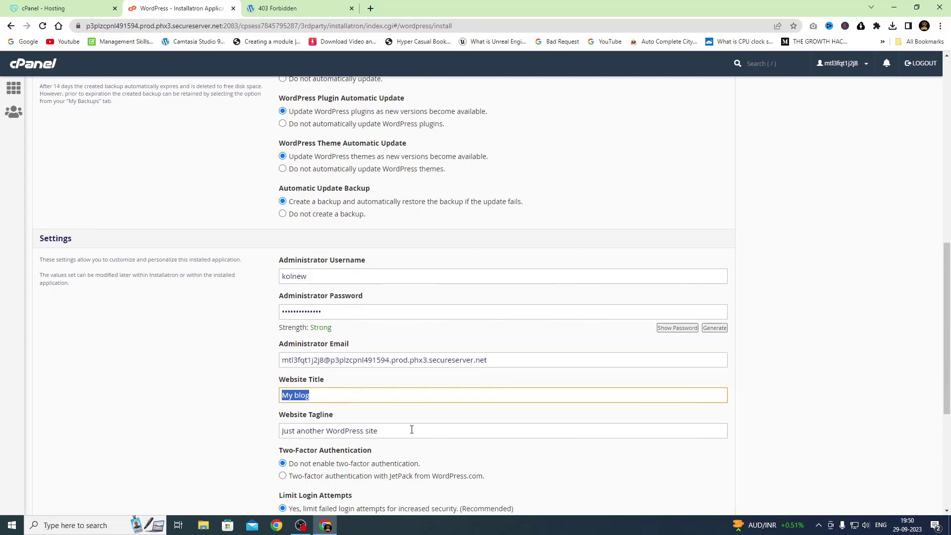
left_click_drag(409, 429, 234, 433)
scroll(229, 434, "down", 2)
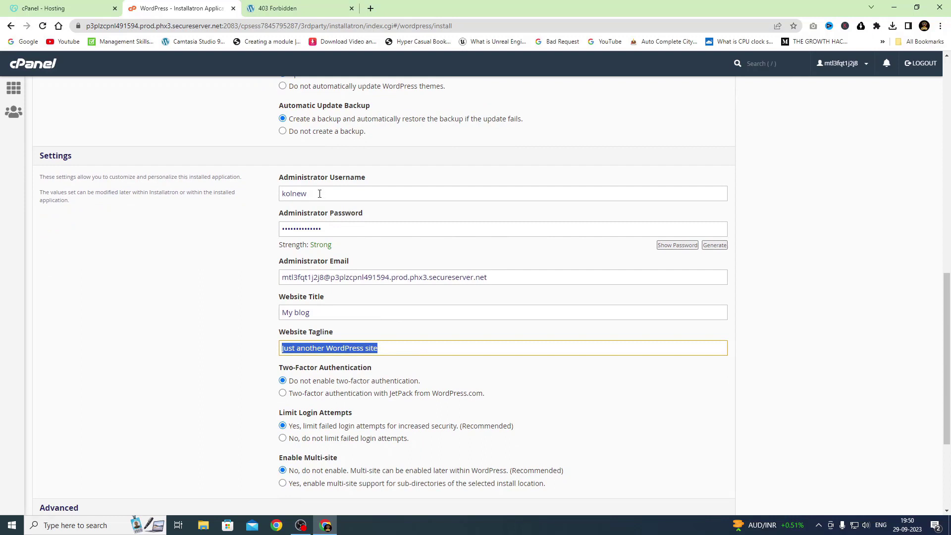
left_click_drag(320, 194, 276, 197)
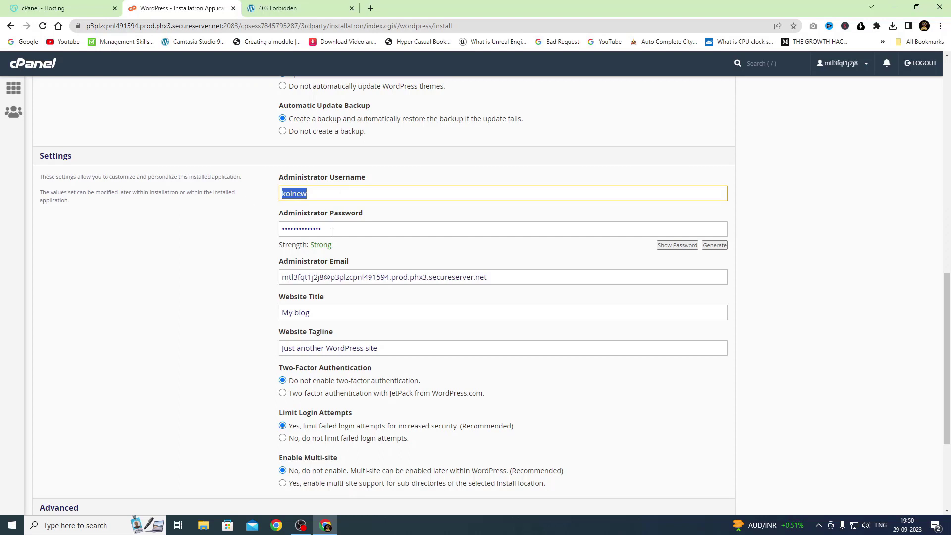
left_click_drag(332, 233, 268, 236)
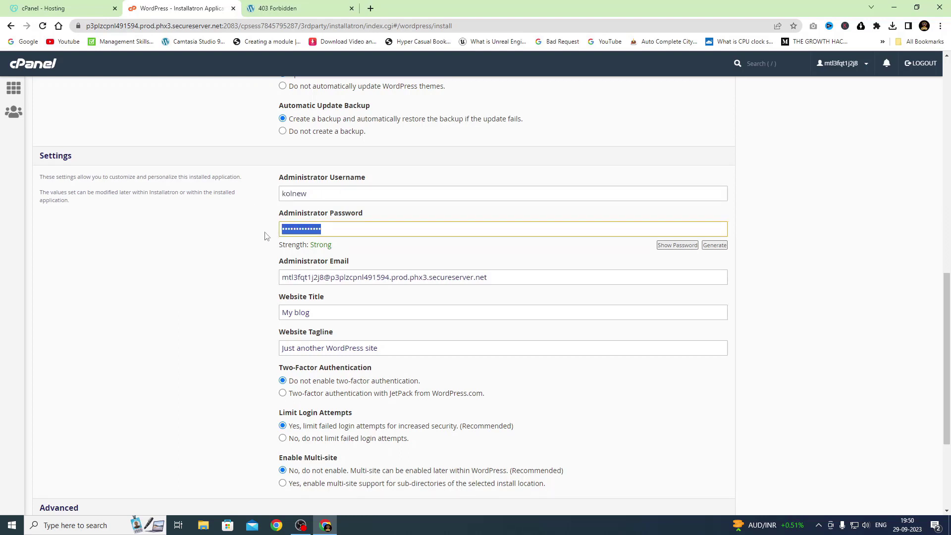
Step: Copy the administrator username and paste it into the address bar of a new browser tab for reference
left_click_drag(307, 194, 272, 199)
key("ctrl+c")
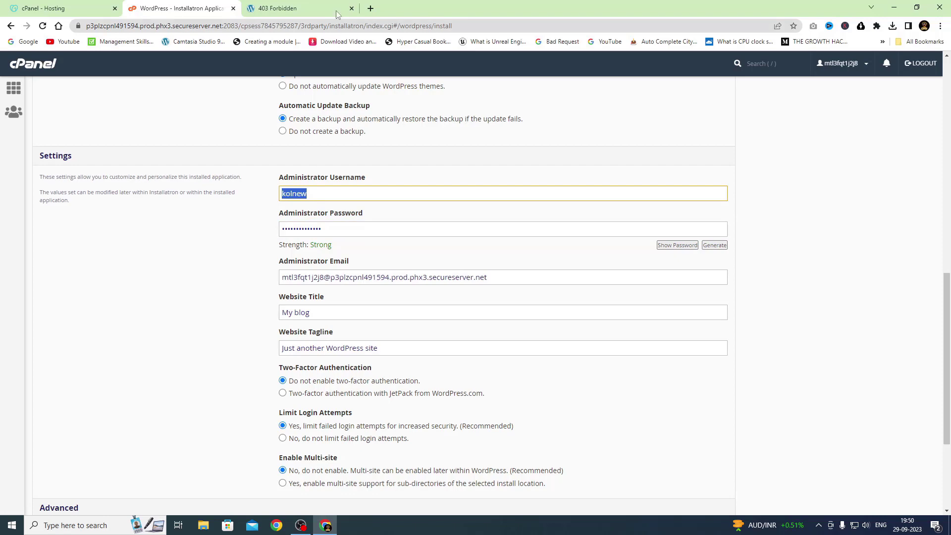
left_click(371, 8)
left_click(360, 25)
key("ctrl+v")
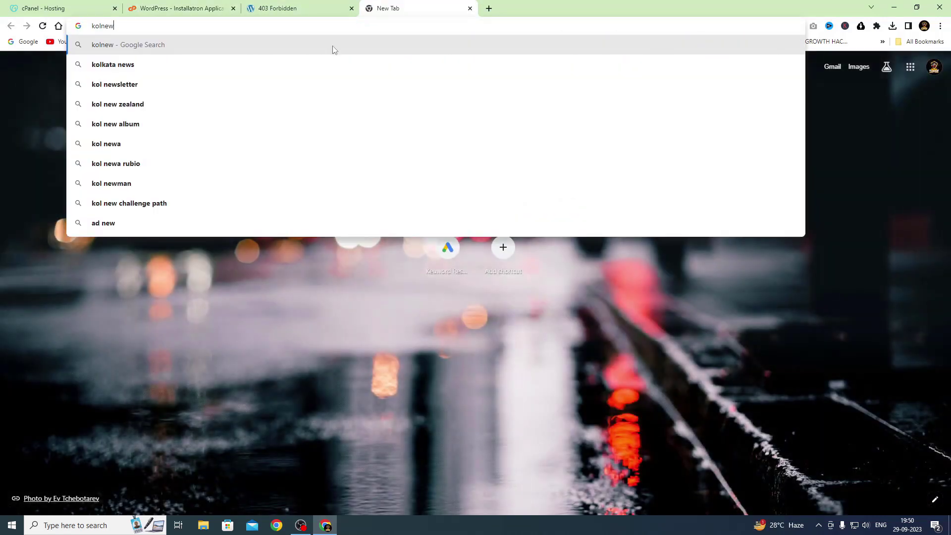
Step: Return to the Installatron form and start the WordPress installation
left_click(161, 6)
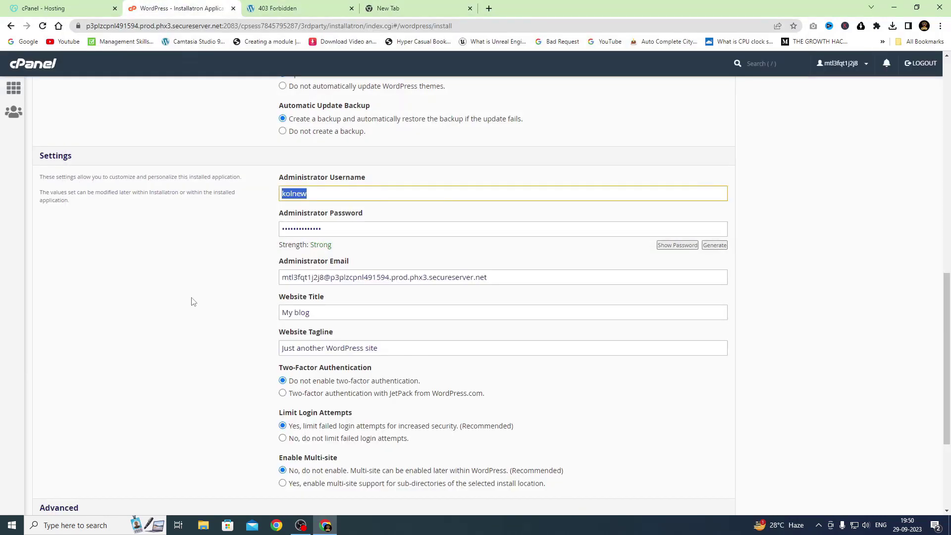
scroll(191, 301, "down", 3)
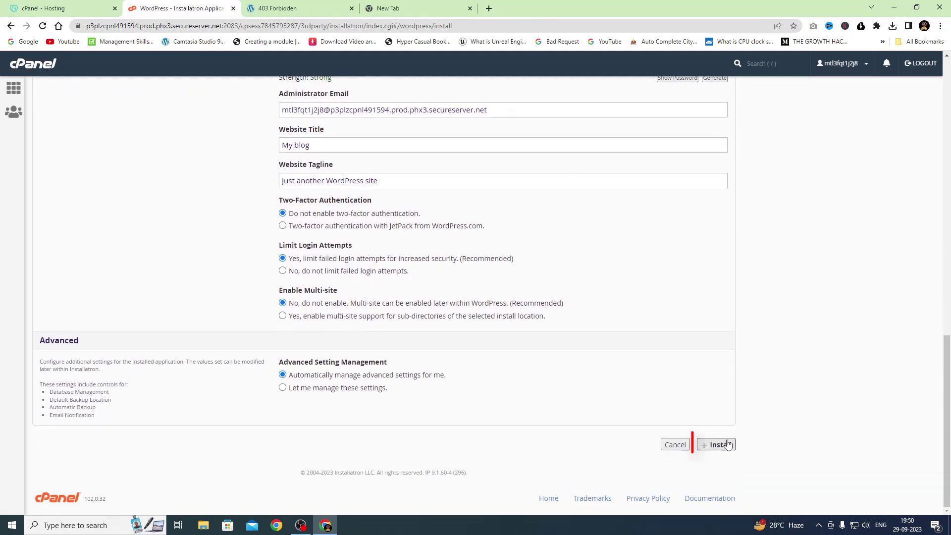
left_click(715, 448)
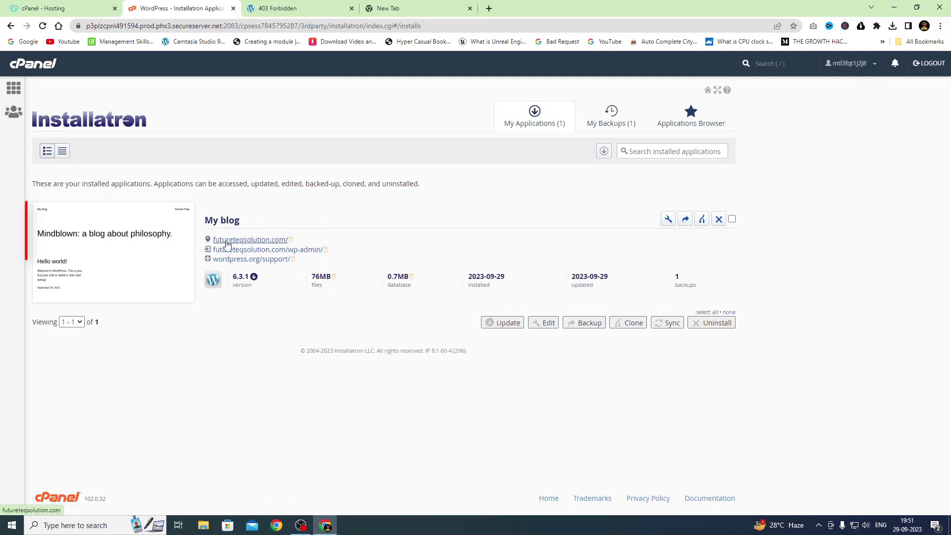
Step: Open futureteqsolution.com from the My blog entry in a new tab and look over the homepage
right_click(278, 241)
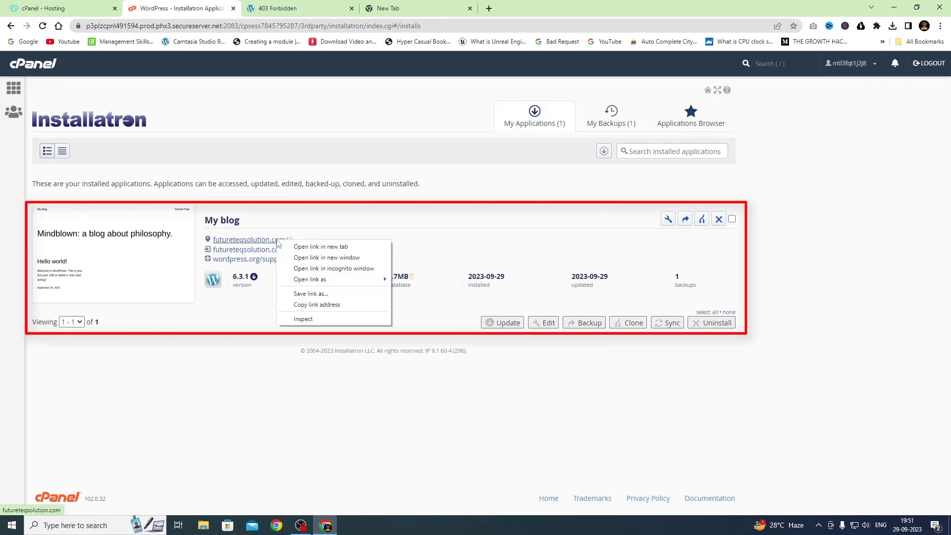
left_click(345, 248)
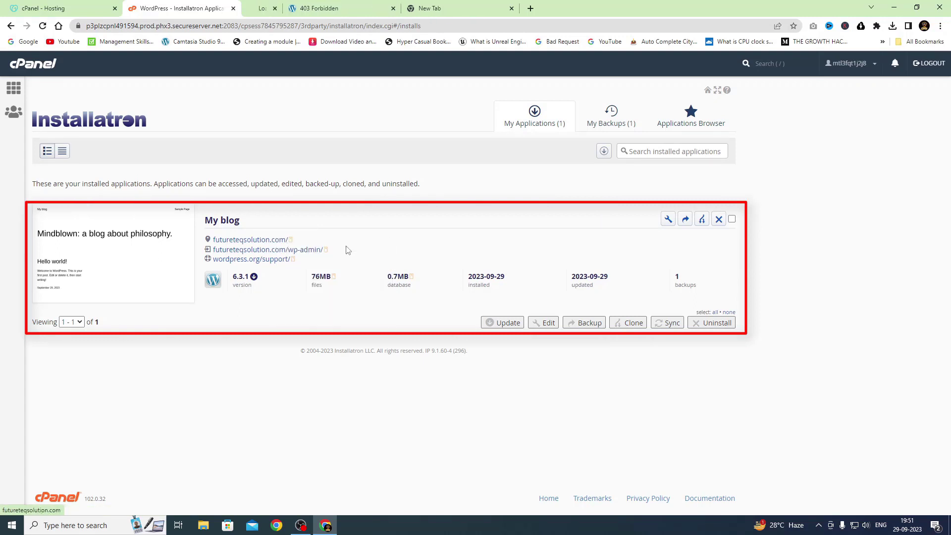
key("ctrl+Tab")
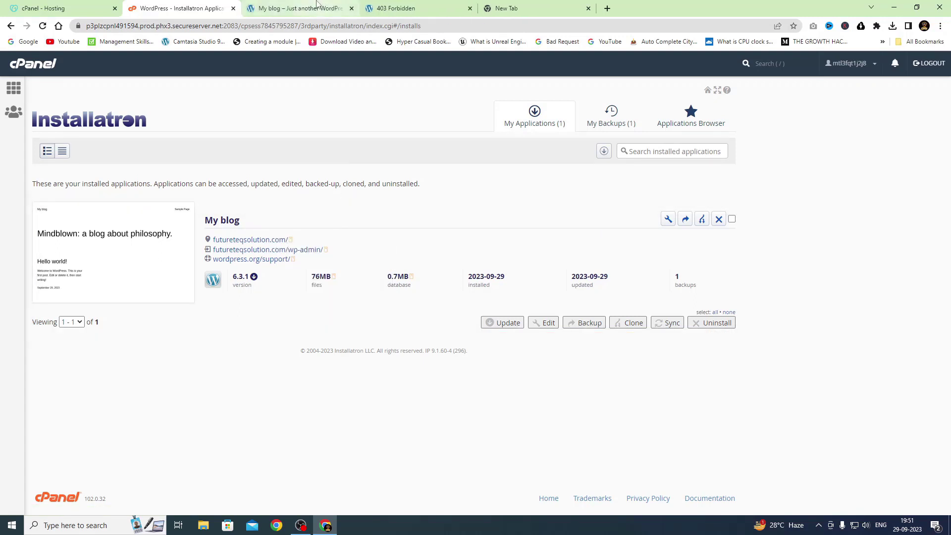
scroll(333, 302, "down", 2)
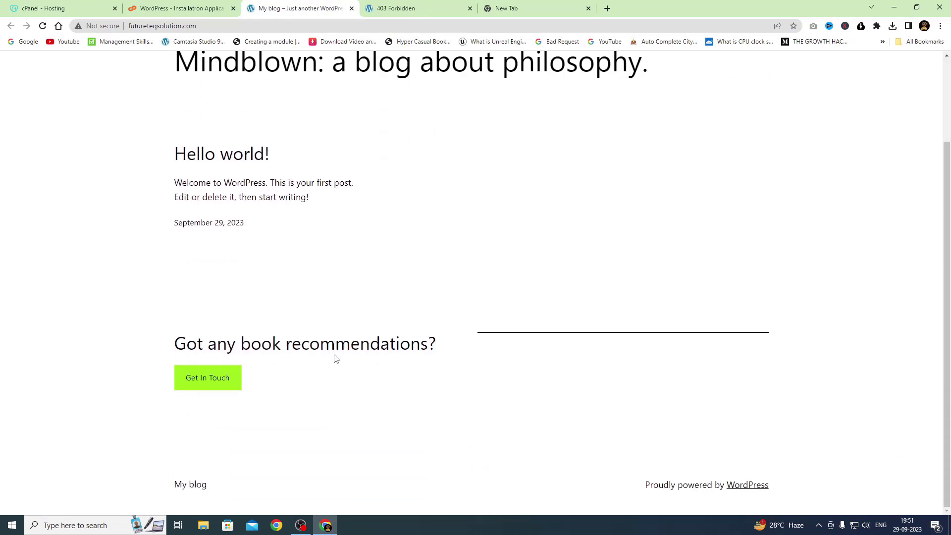
scroll(333, 362, "up", 2)
Step: Return to Installatron, open the site's wp-admin link in a new tab, and log out of the WordPress dashboard
left_click(155, 6)
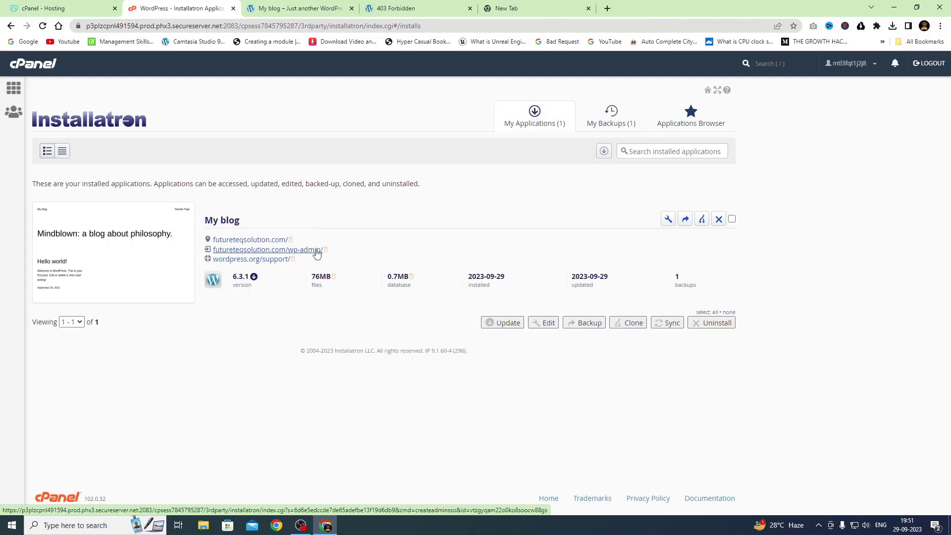
right_click(289, 254)
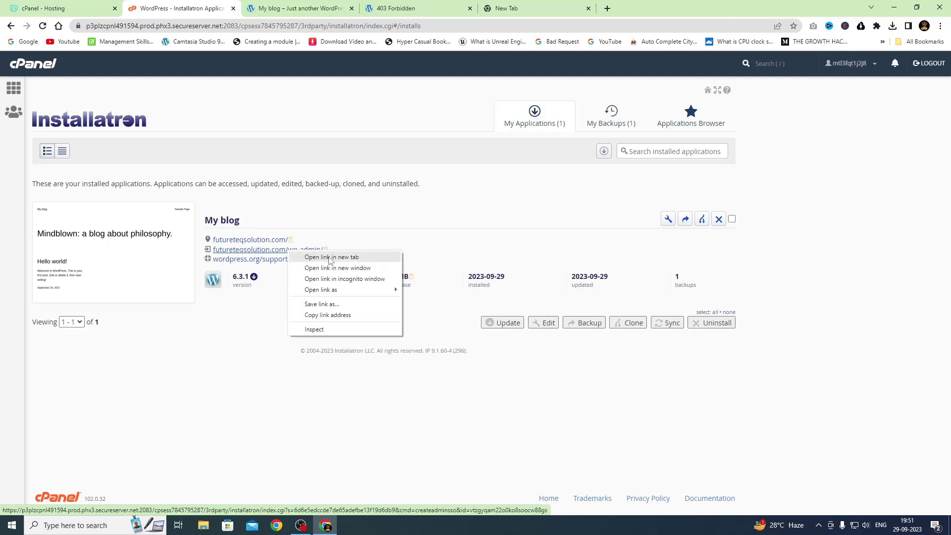
left_click(330, 258)
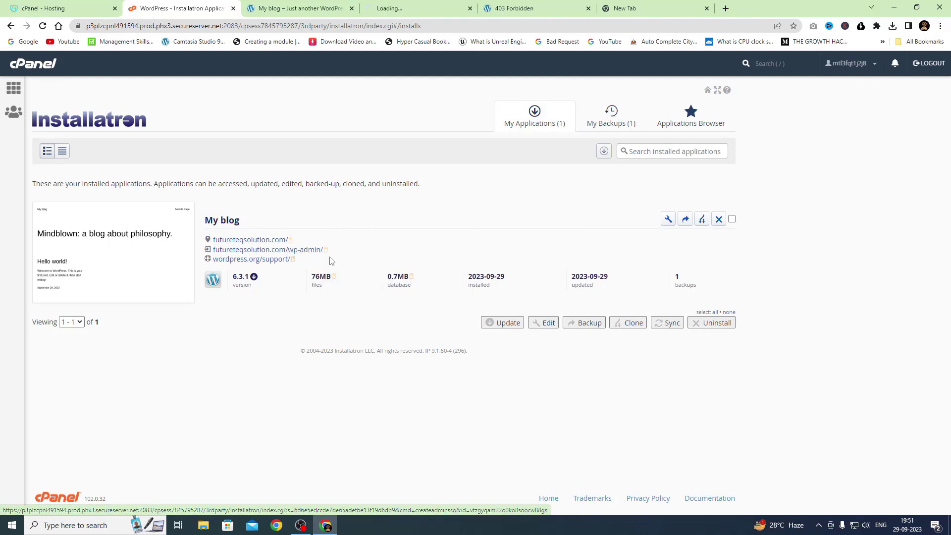
left_click(418, 5)
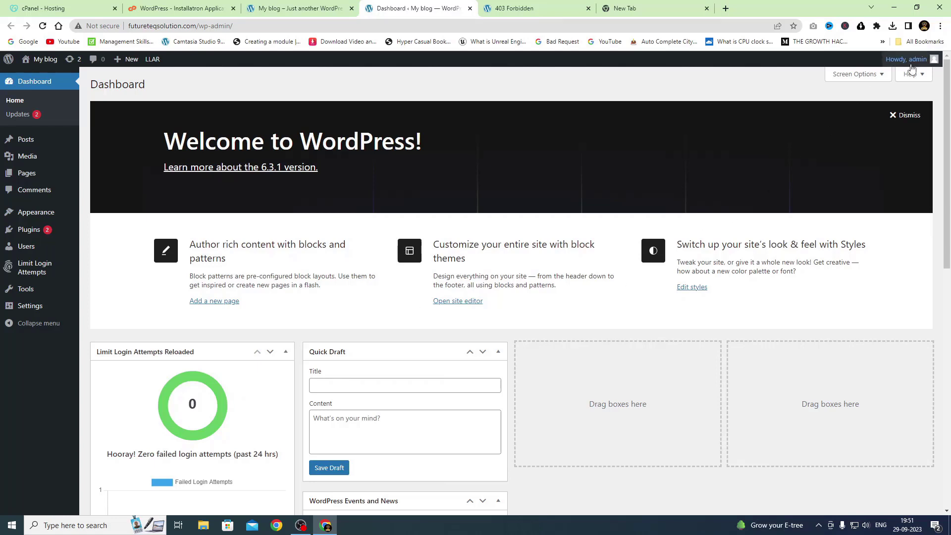
mouse_move(911, 61)
left_click(872, 118)
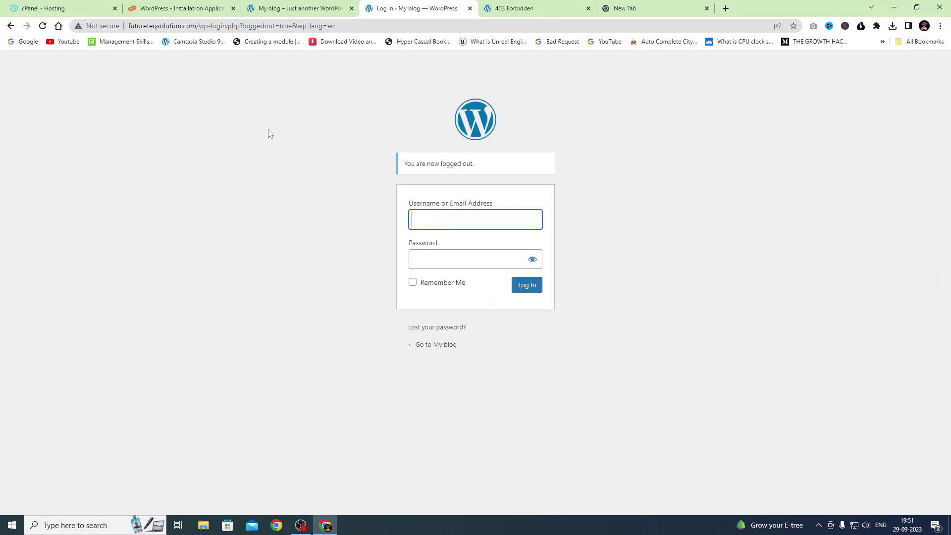
Step: Change the address to futureteqsolution.com/wp-admin/ and load the WordPress login page
left_click_drag(226, 26, 427, 27)
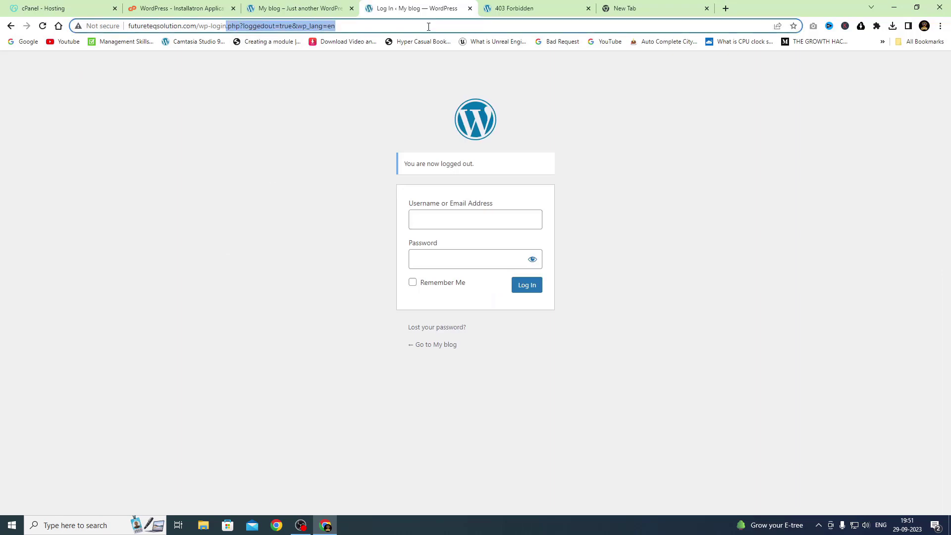
key("BackSpace")
key("BackSpace")
key("BackSpace")
key("BackSpace")
key("BackSpace")
key("BackSpace")
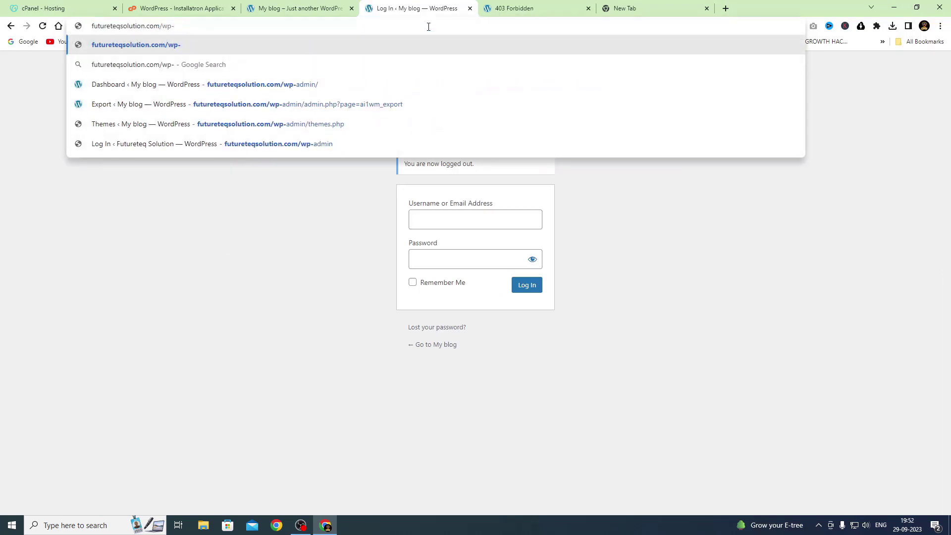
key("Down")
key("Down")
key("Down")
key("Up")
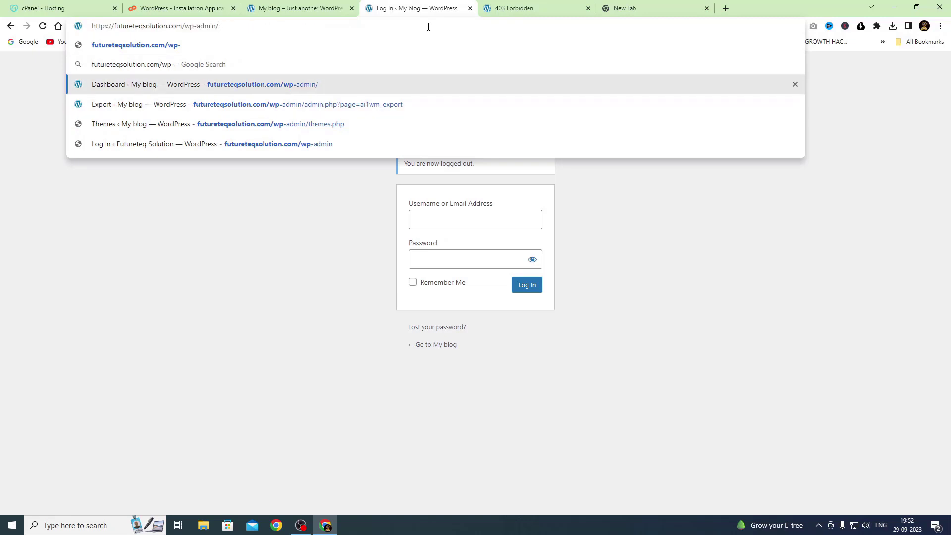
key("Return")
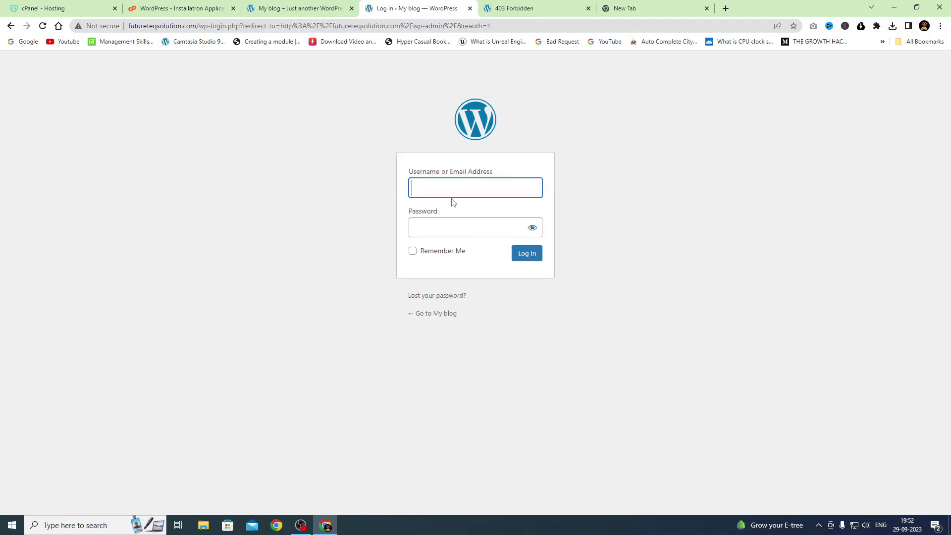
Step: Log in to WordPress with the username kolnew and the administrator password
left_click(644, 8)
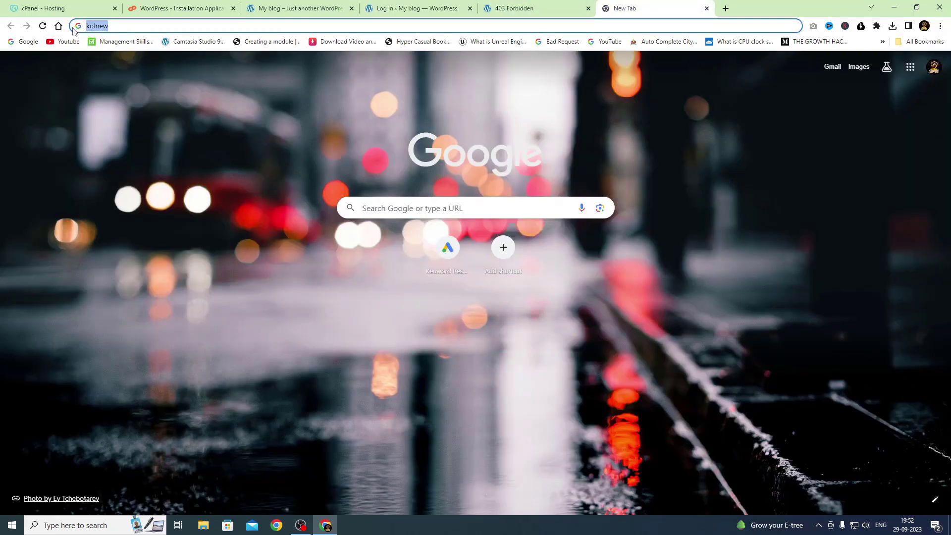
left_click(413, 8)
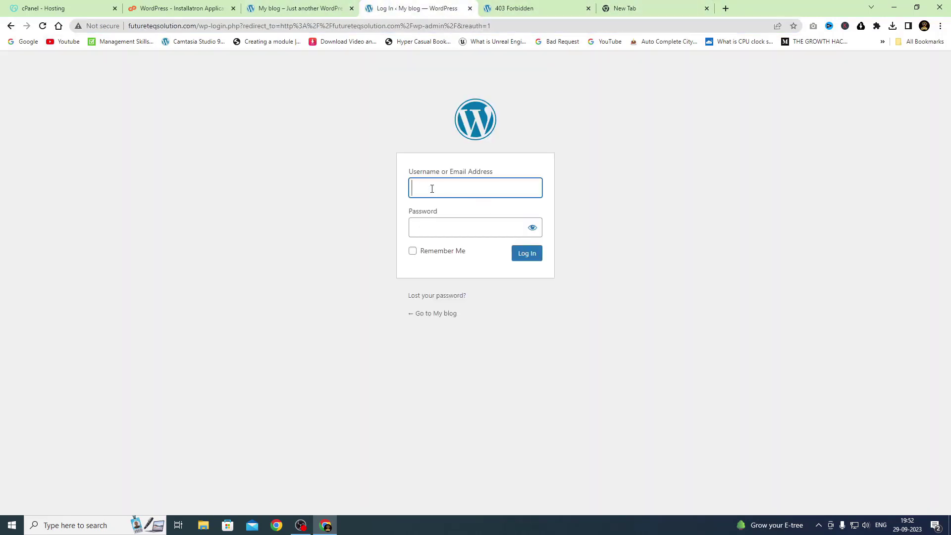
key("ctrl+v")
left_click(441, 225)
type("•••")
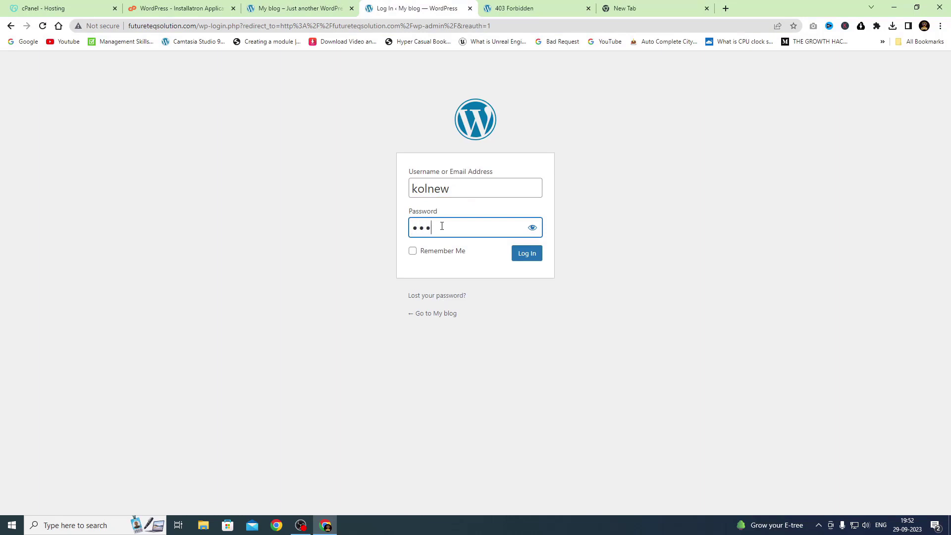
type("••••••••••••")
left_click(529, 255)
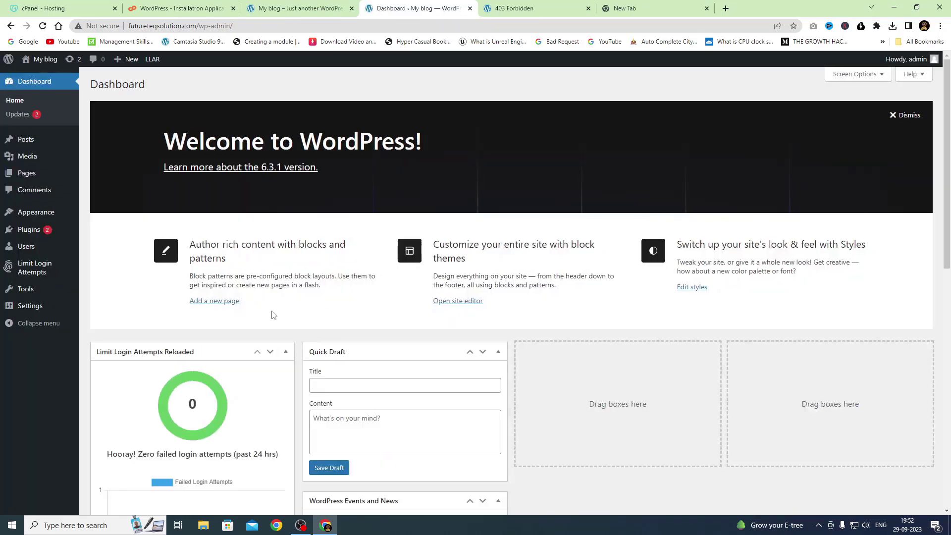
Step: Look over the My blog homepage again and return to the WordPress dashboard
left_click(332, 9)
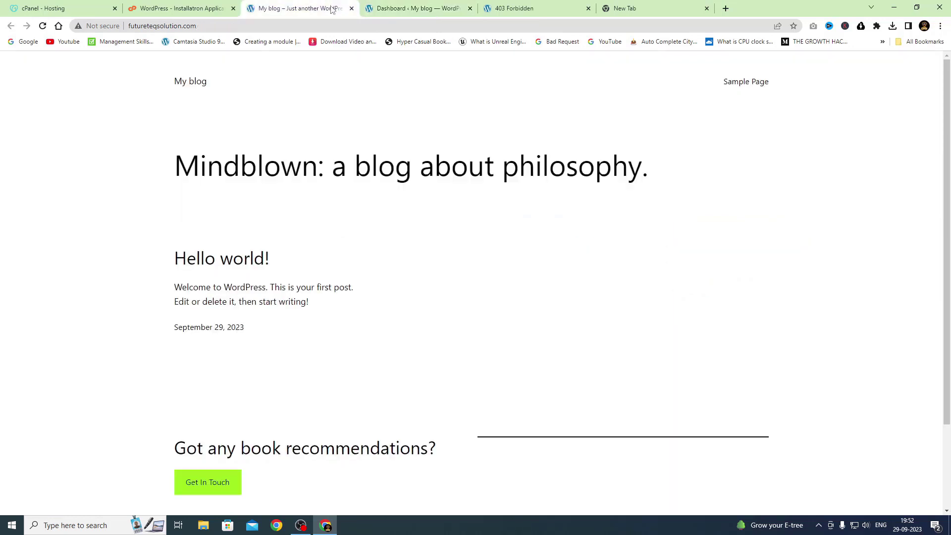
scroll(263, 282, "down", 2)
scroll(264, 283, "up", 2)
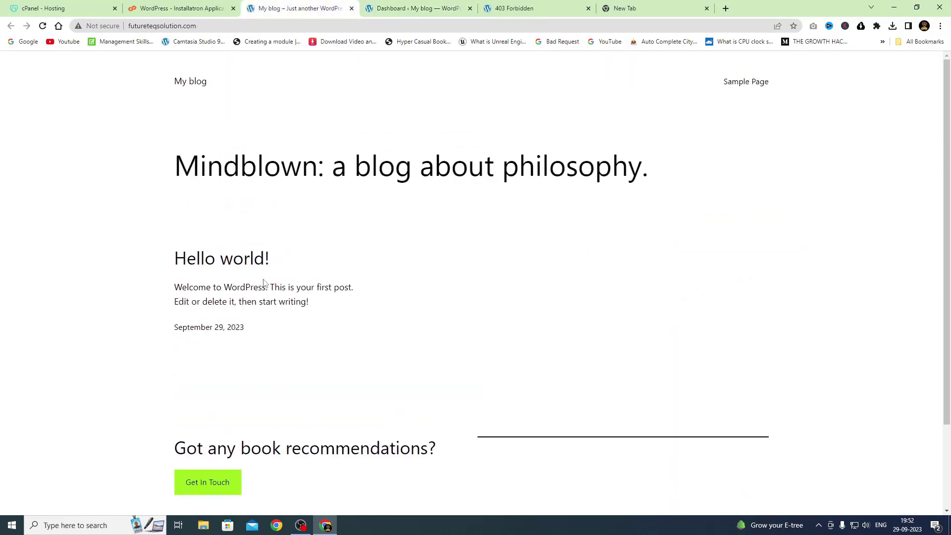
left_click(385, 8)
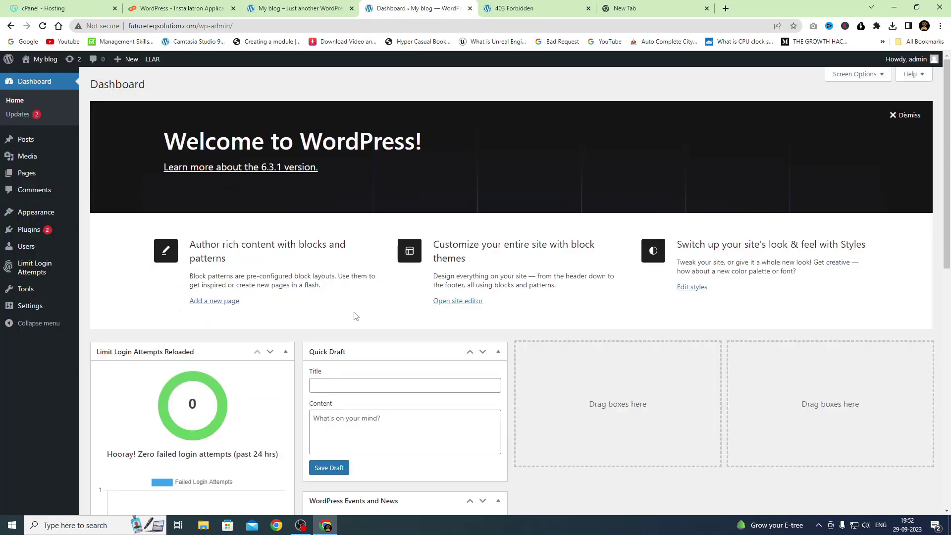